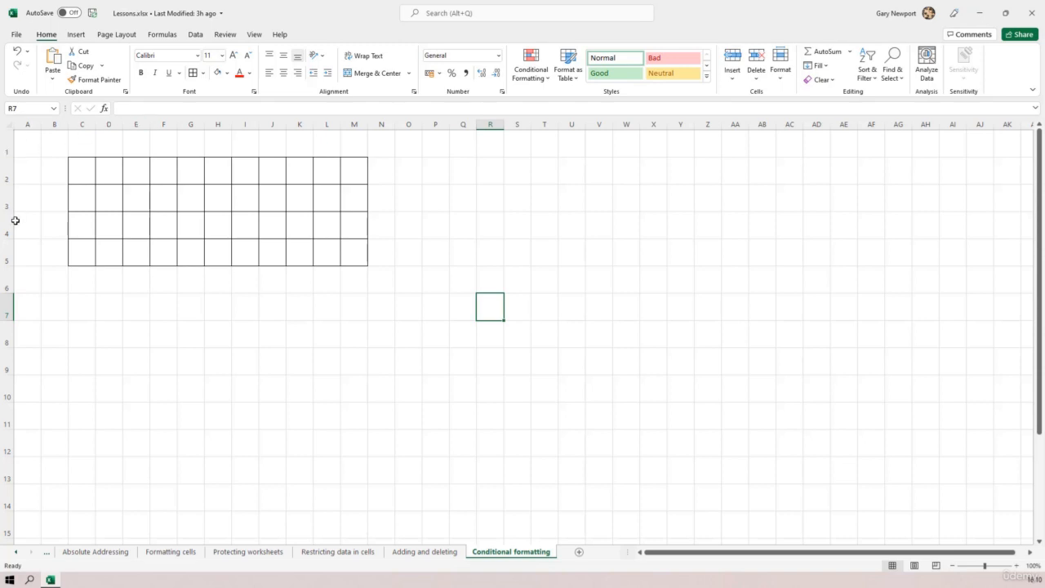
{"action": "left_click", "coordinate": [81, 172]}
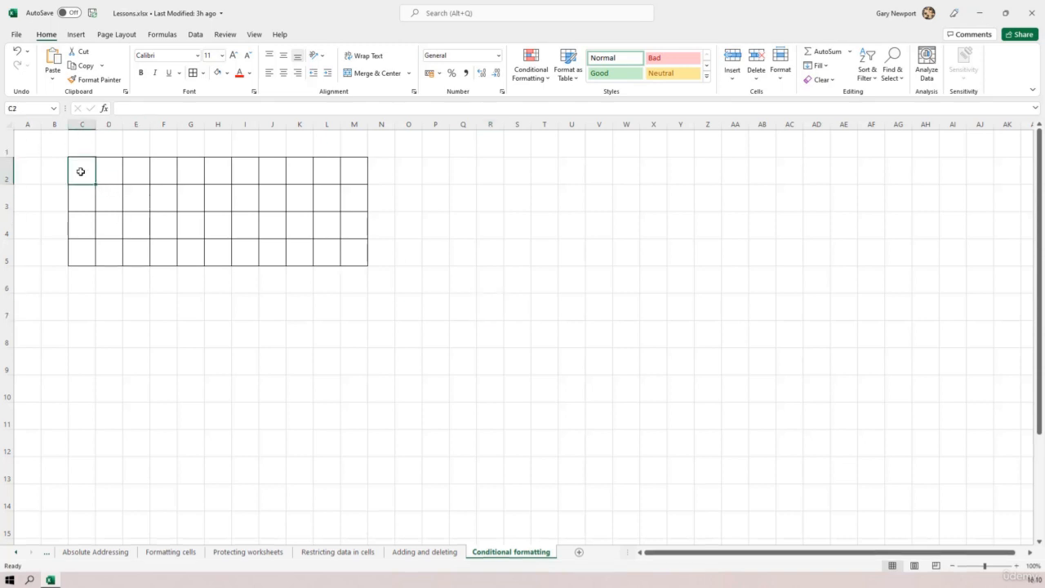
{"action": "left_click_drag", "start_coordinate": [81, 172], "coordinate": [365, 251]}
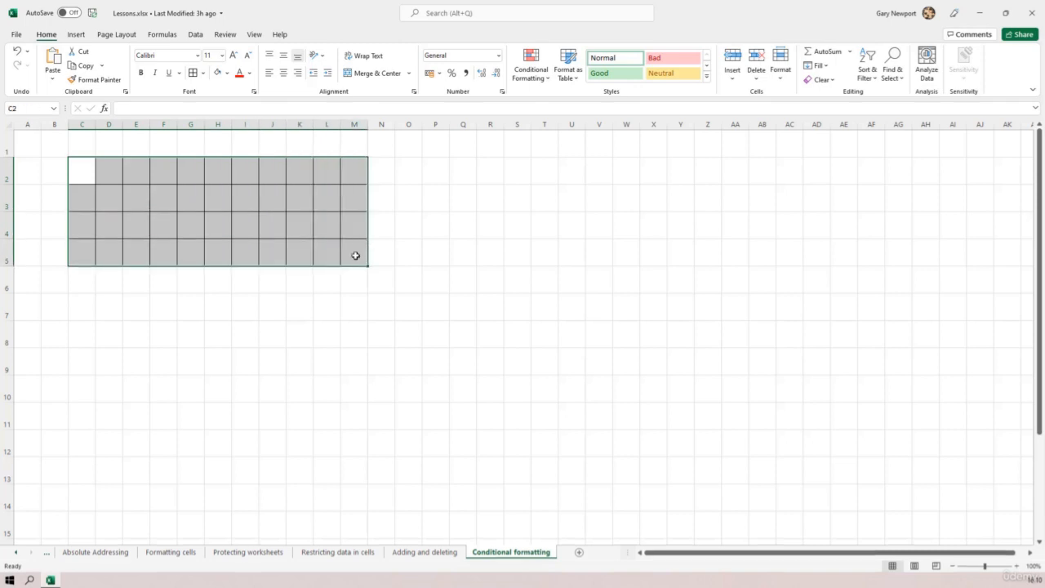
{"action": "left_click", "coordinate": [203, 73]}
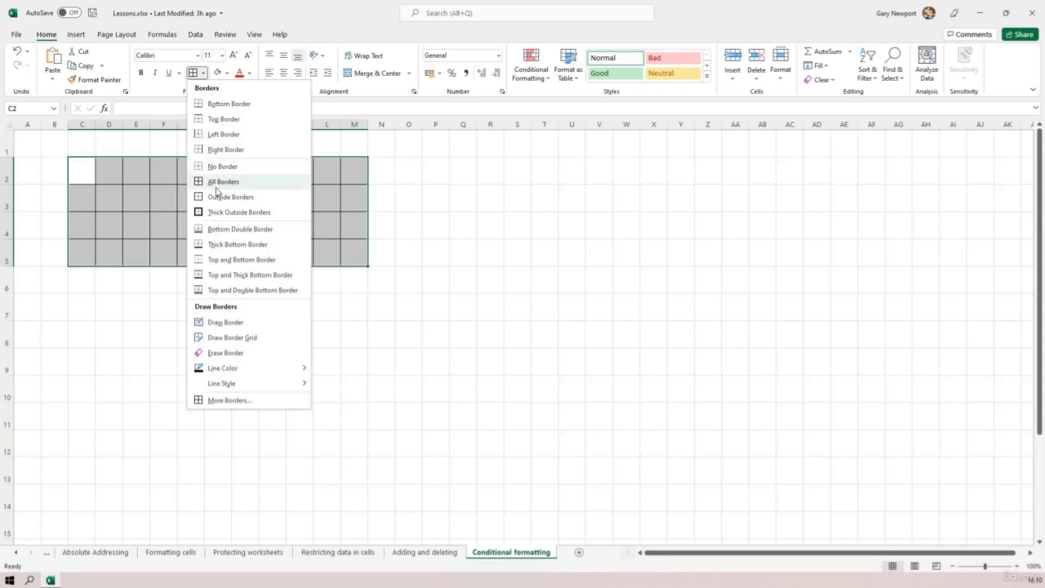
{"action": "left_click", "coordinate": [481, 294]}
{"action": "left_click", "coordinate": [227, 316]}
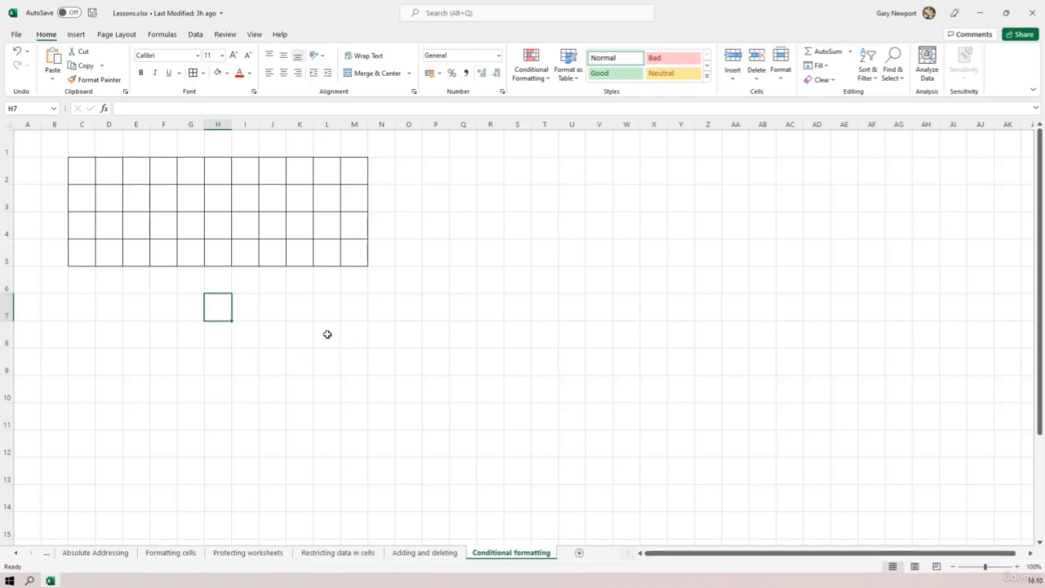
{"action": "left_click", "coordinate": [227, 73]}
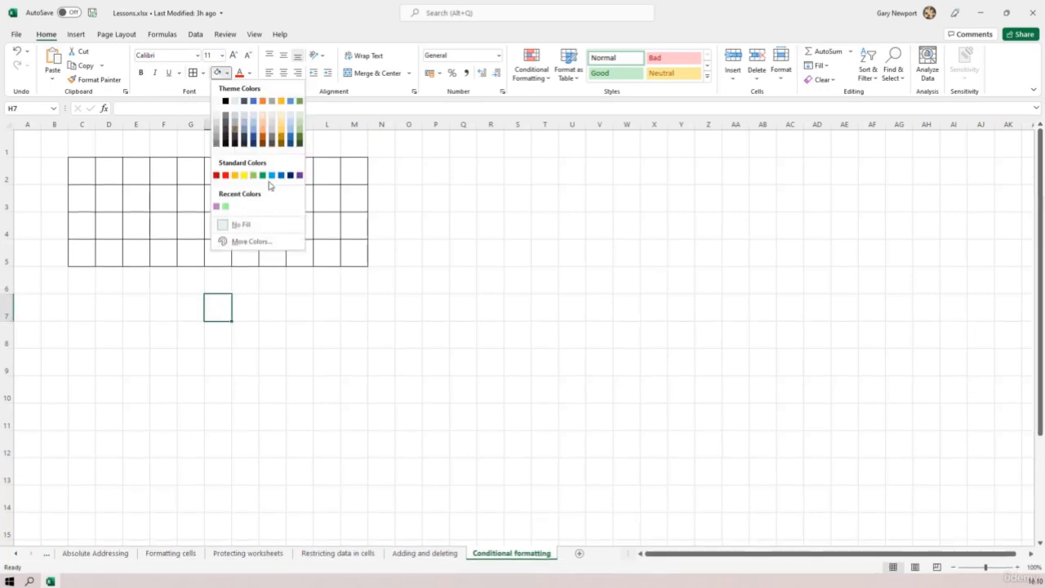
{"action": "key", "text": "Escape"}
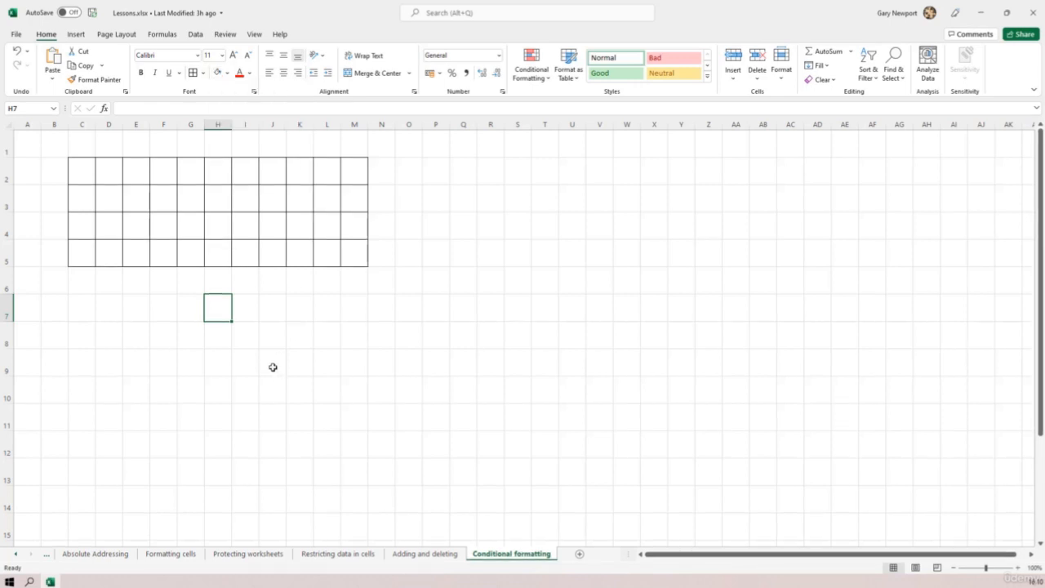
Try filling cell C2 with the standard blue colour and undo the fill
{"action": "left_click", "coordinate": [73, 168]}
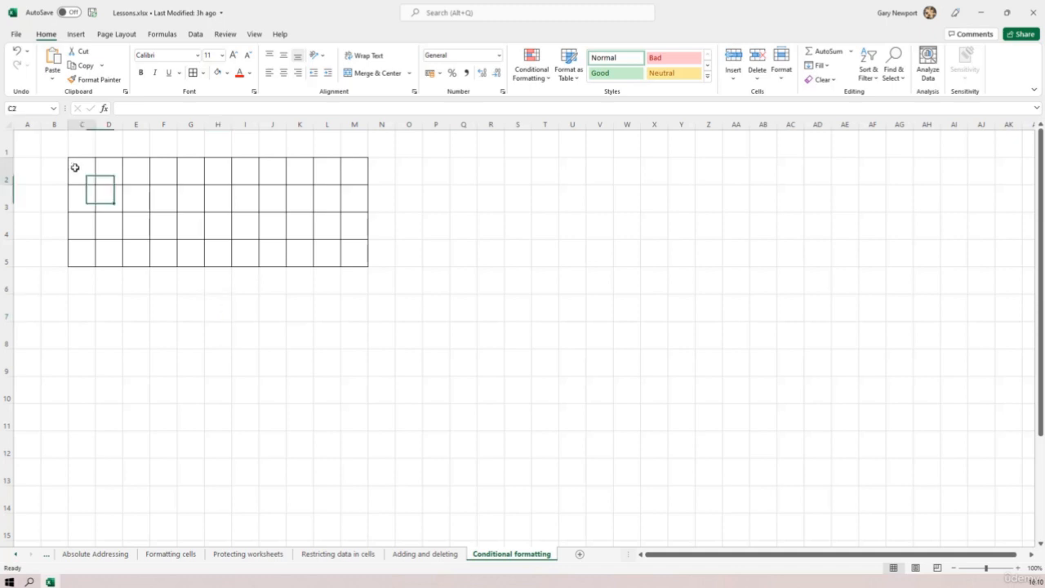
{"action": "left_click", "coordinate": [227, 73]}
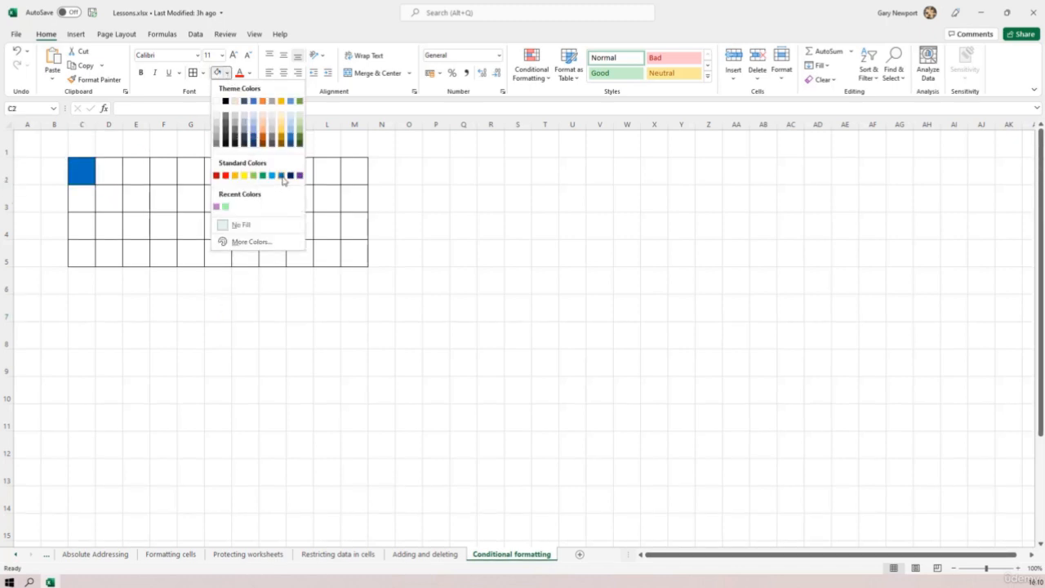
{"action": "left_click", "coordinate": [282, 176]}
{"action": "left_click", "coordinate": [276, 331]}
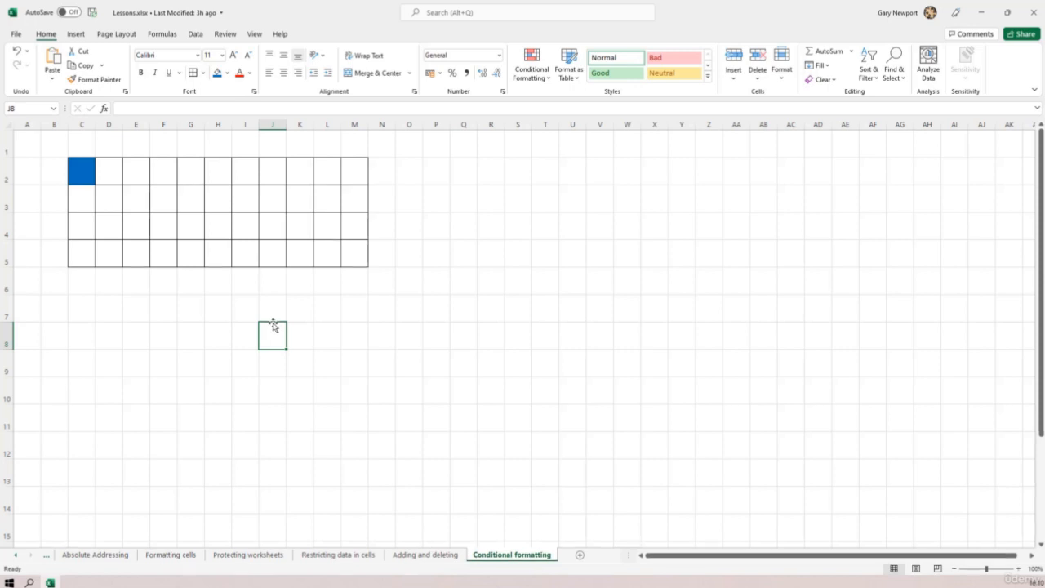
{"action": "left_click", "coordinate": [16, 51]}
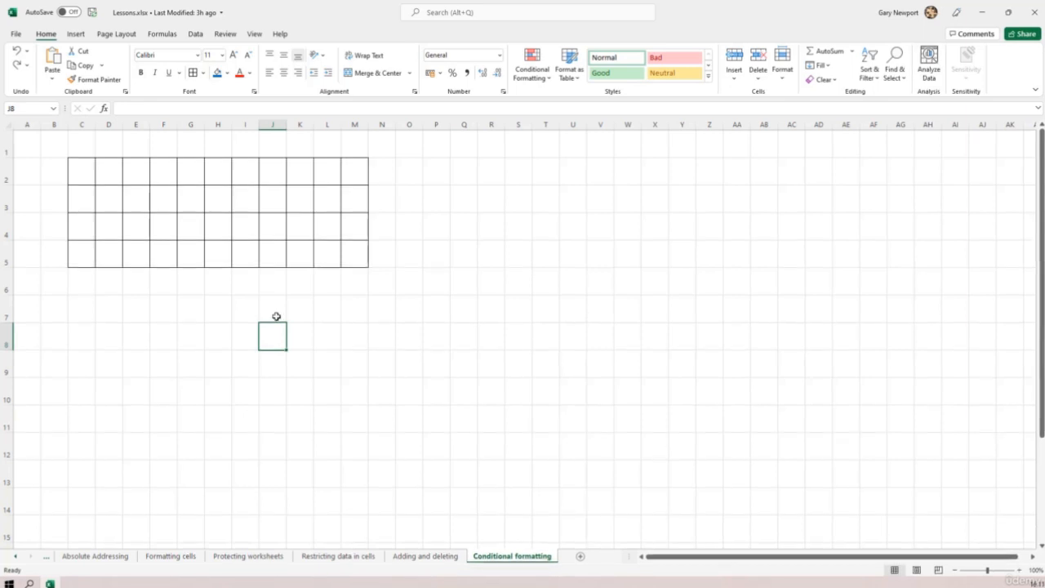
Enter 1 in cell C2, the first cell of the bordered grid
{"action": "left_click", "coordinate": [80, 170]}
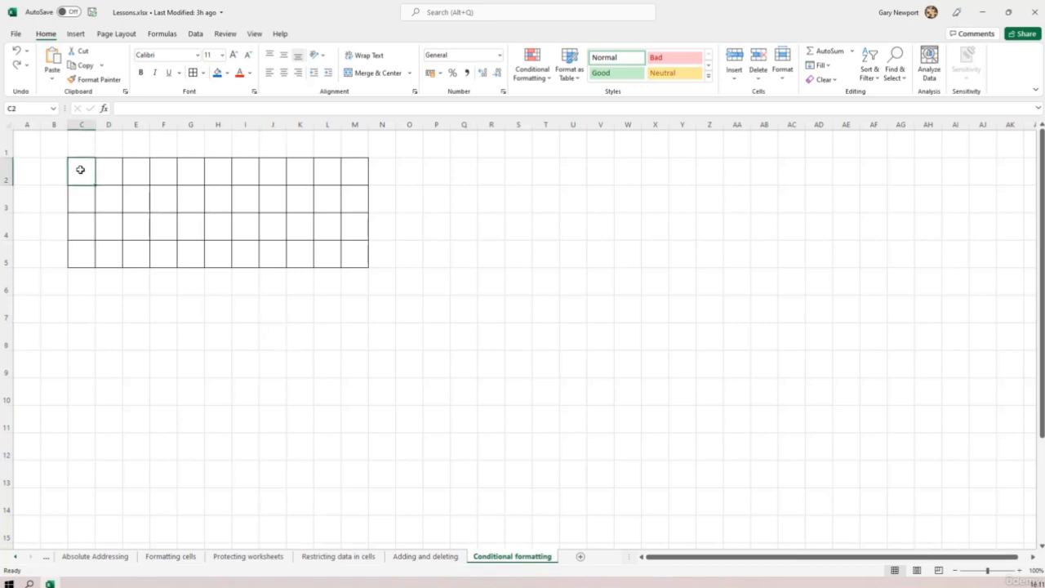
{"action": "double_click", "coordinate": [90, 181]}
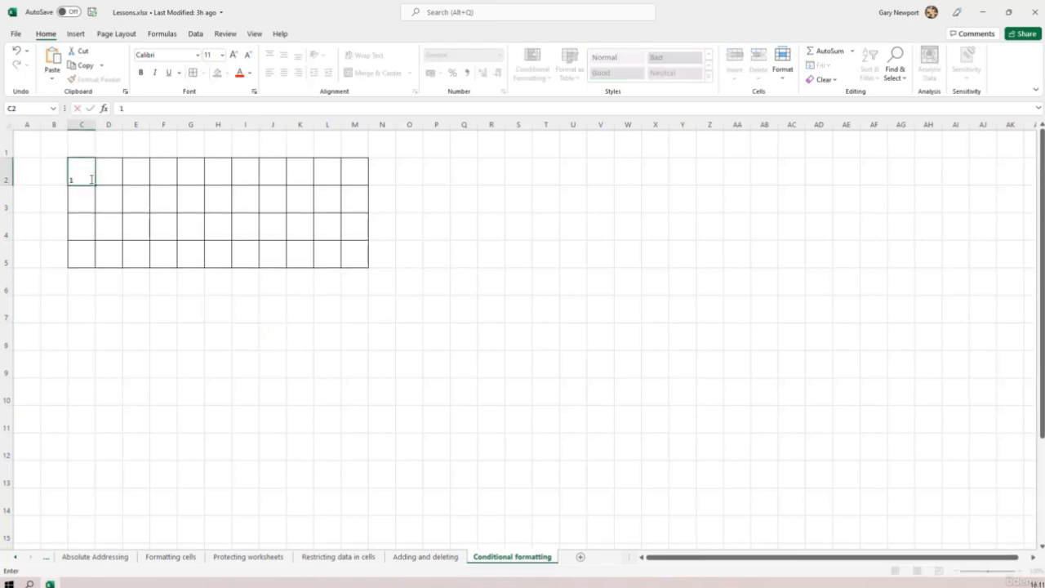
{"action": "left_click", "coordinate": [101, 171]}
{"action": "left_click", "coordinate": [85, 177]}
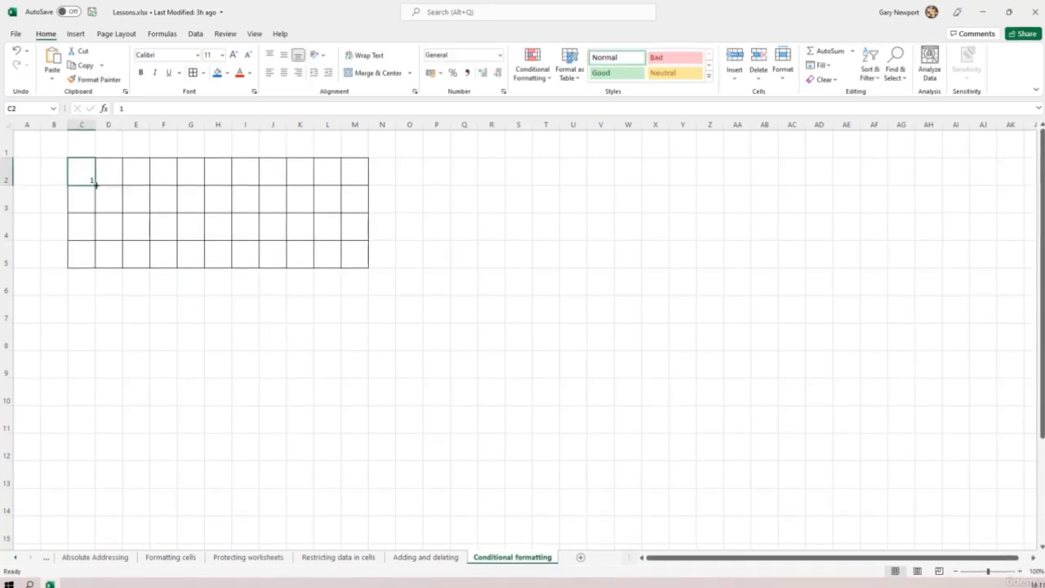
Fill a number series from C2 across to M2 and continue it as a series down through row 5
{"action": "left_click_drag", "start_coordinate": [94, 185], "coordinate": [369, 196]}
{"action": "left_click", "coordinate": [403, 217]}
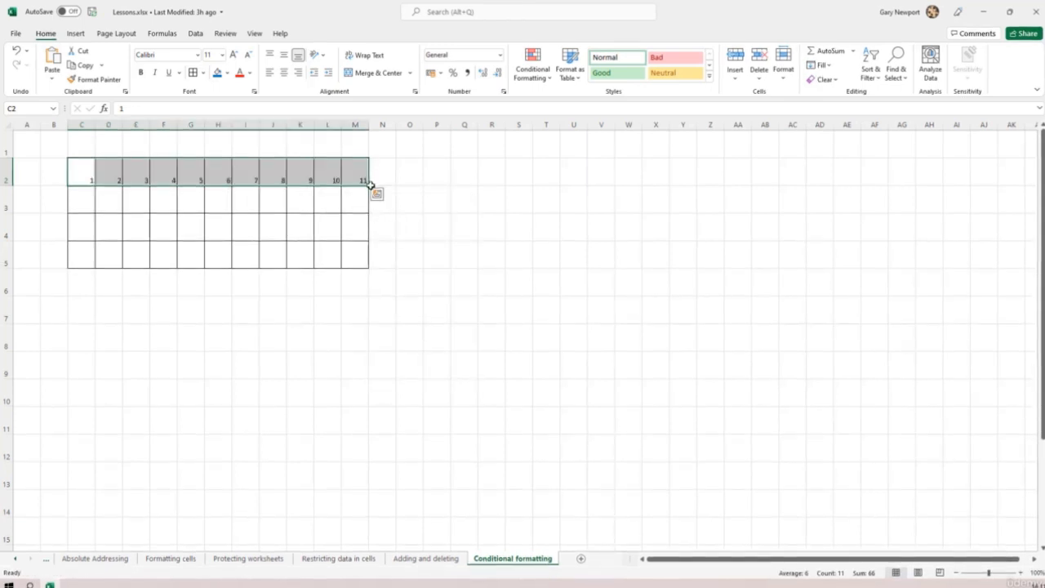
{"action": "left_click_drag", "start_coordinate": [369, 186], "coordinate": [367, 266]}
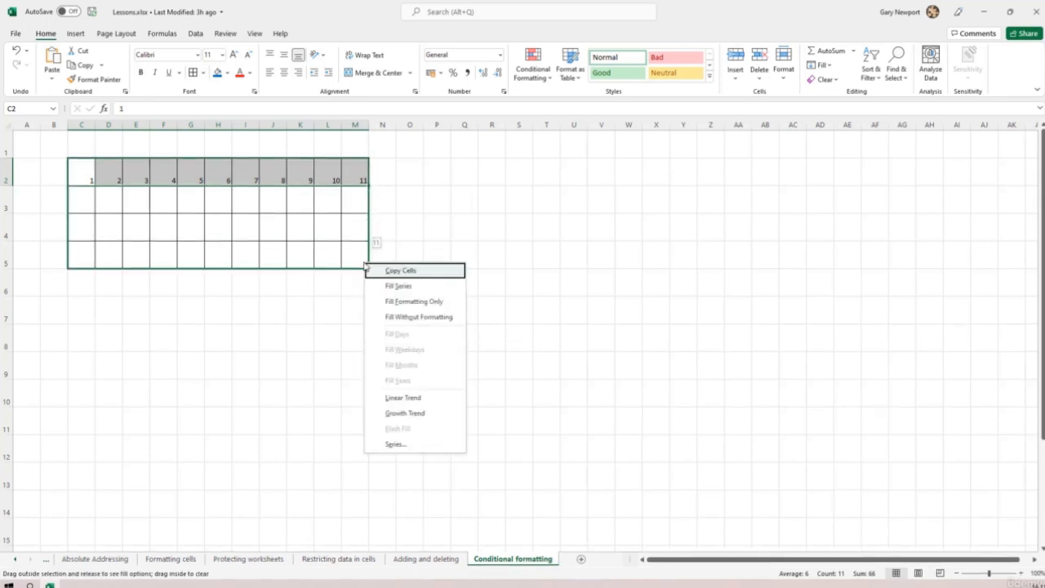
{"action": "left_click", "coordinate": [398, 287]}
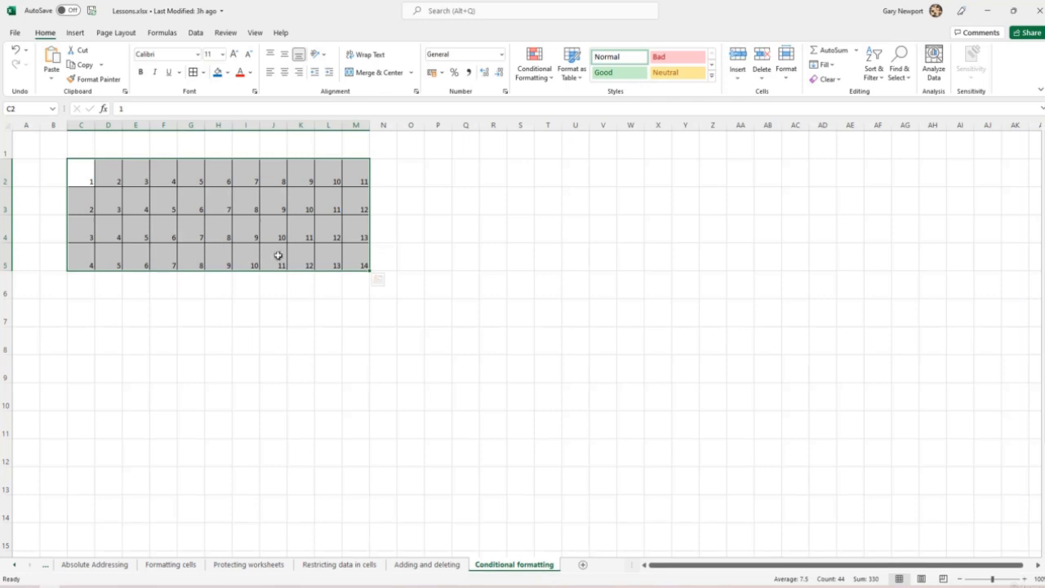
Start a new conditional formatting rule for the selected grid C2:M5 from the rules manager
{"action": "left_click", "coordinate": [552, 82]}
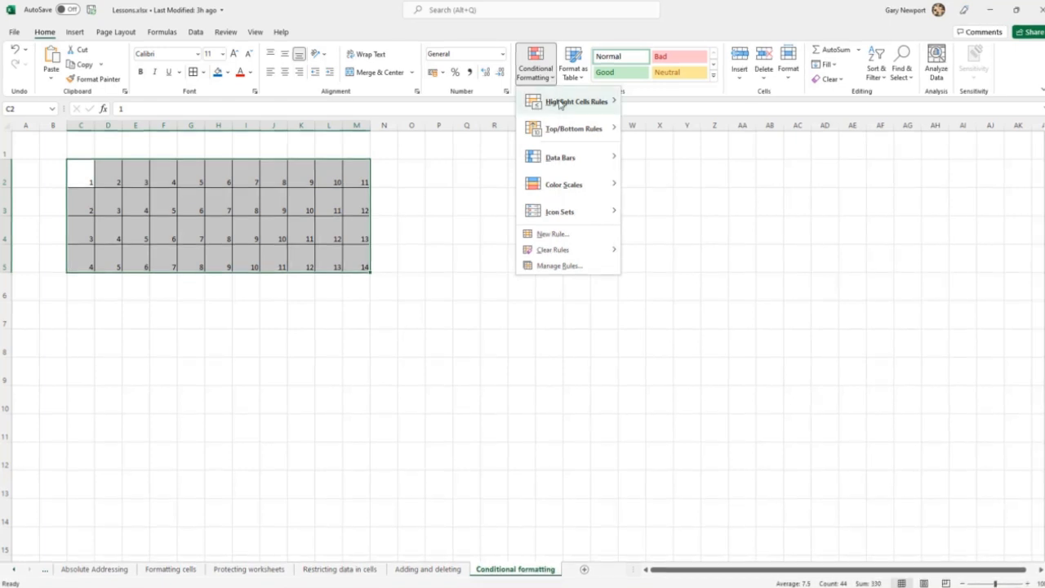
{"action": "mouse_move", "coordinate": [560, 104]}
{"action": "mouse_move", "coordinate": [560, 131]}
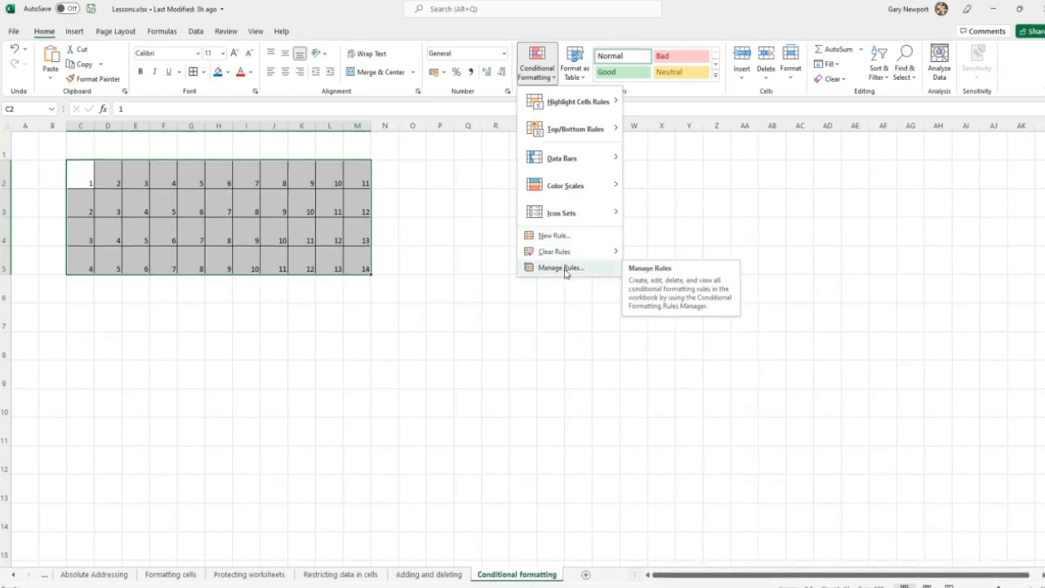
{"action": "mouse_move", "coordinate": [563, 255]}
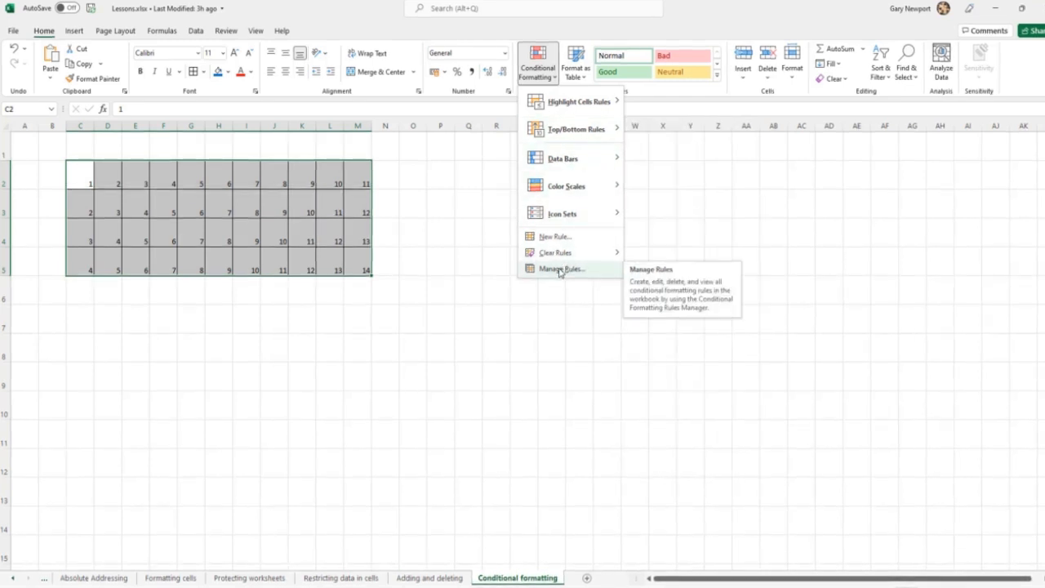
{"action": "left_click", "coordinate": [560, 269]}
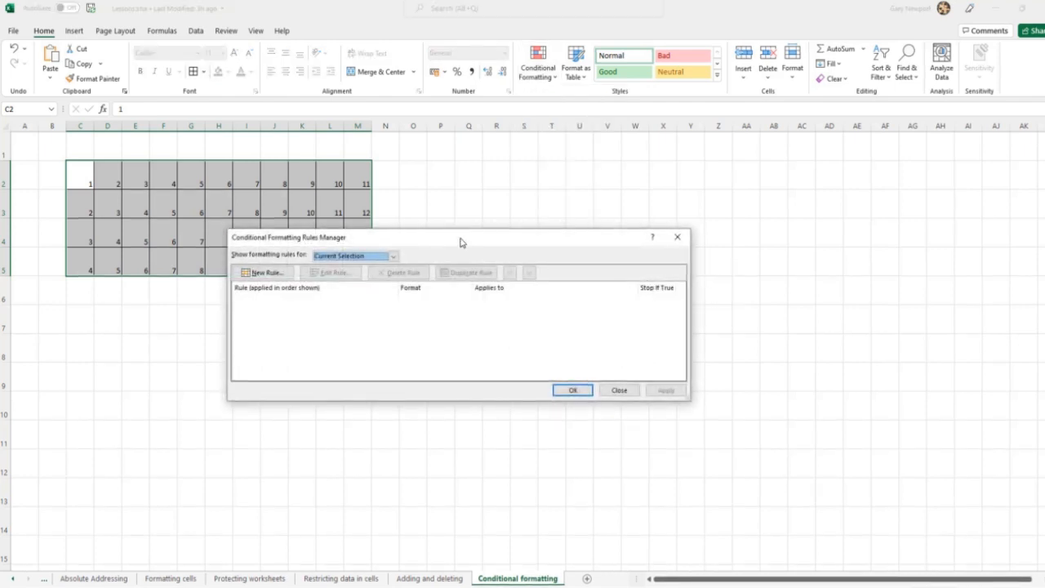
{"action": "left_click_drag", "start_coordinate": [460, 240], "coordinate": [655, 237]}
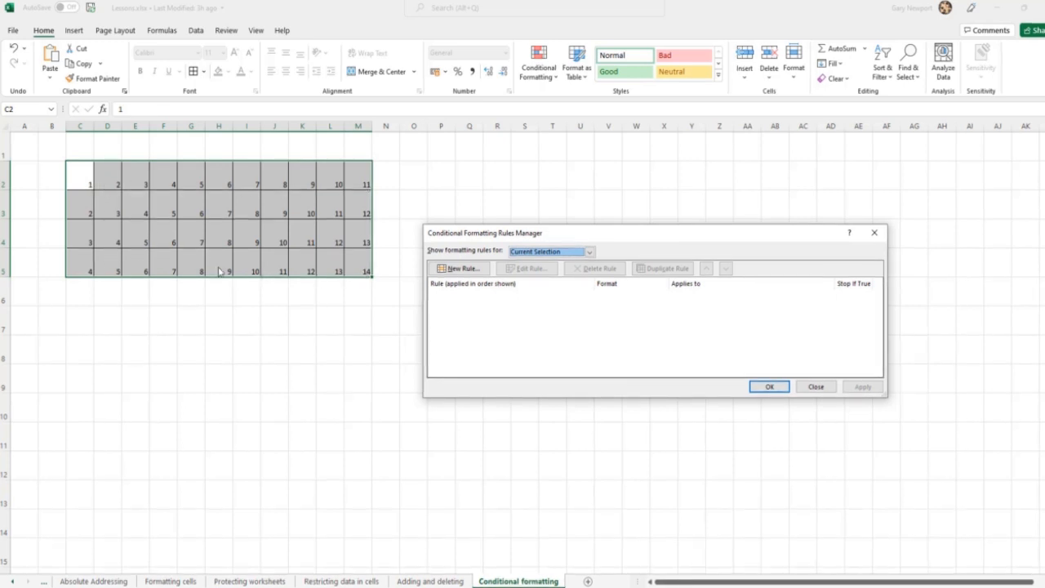
{"action": "left_click", "coordinate": [459, 270]}
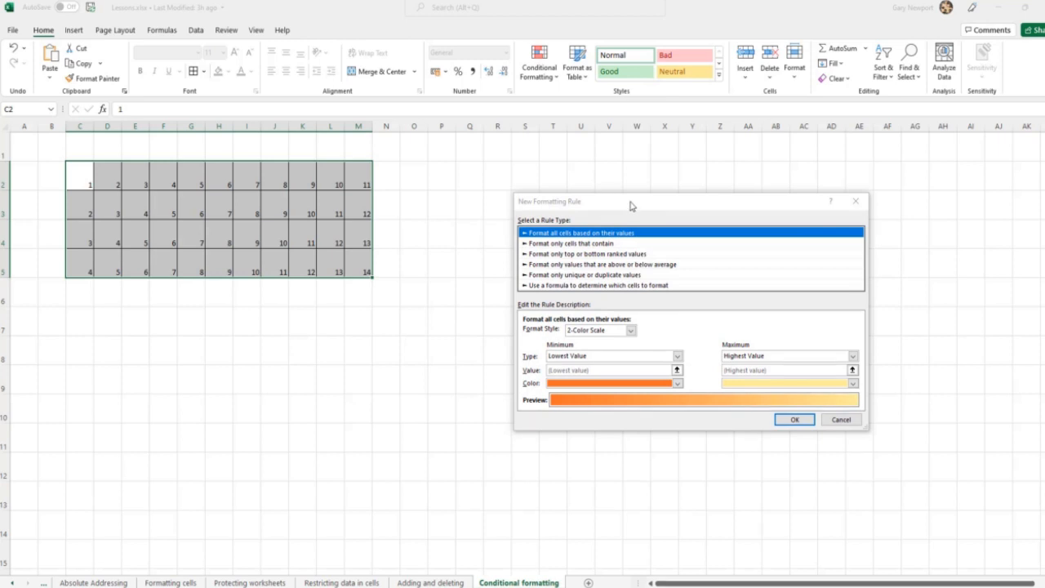
{"action": "left_click_drag", "start_coordinate": [630, 205], "coordinate": [590, 201]}
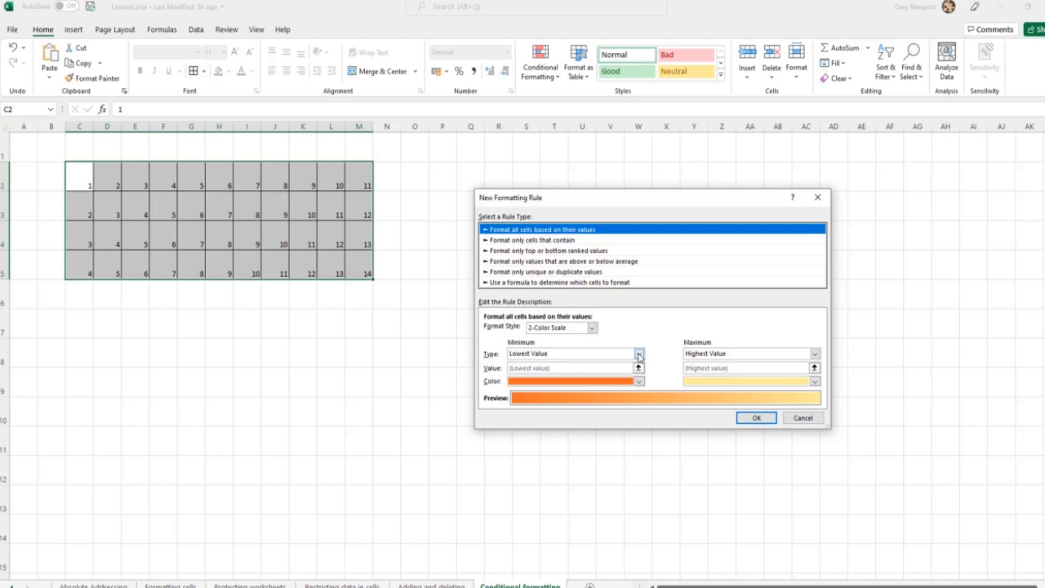
Set the 2-Color Scale rule's minimum to the number 5 and its maximum to the number 10
{"action": "left_click", "coordinate": [640, 353]}
{"action": "left_click", "coordinate": [521, 373]}
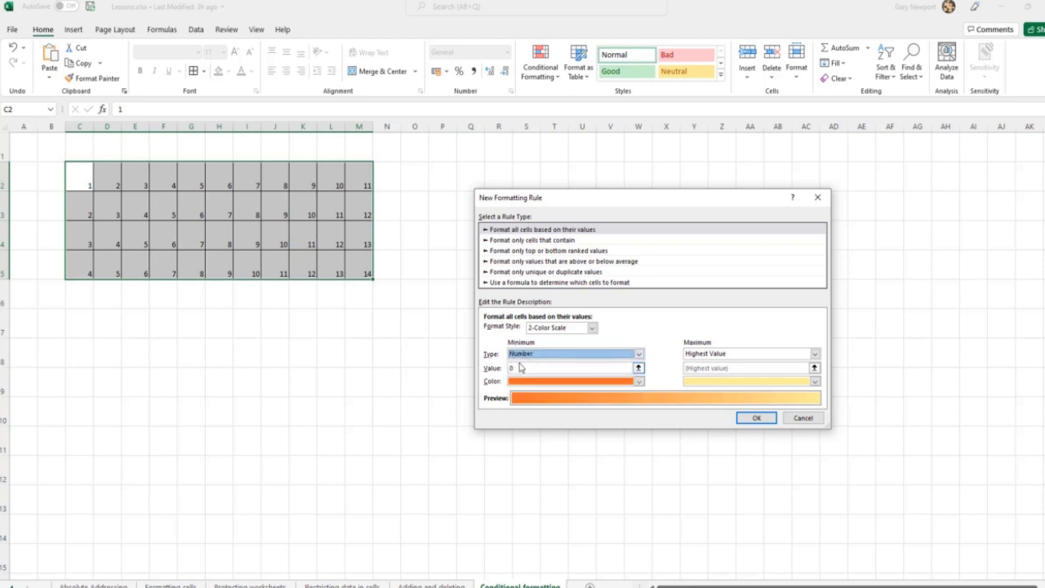
{"action": "left_click", "coordinate": [518, 367]}
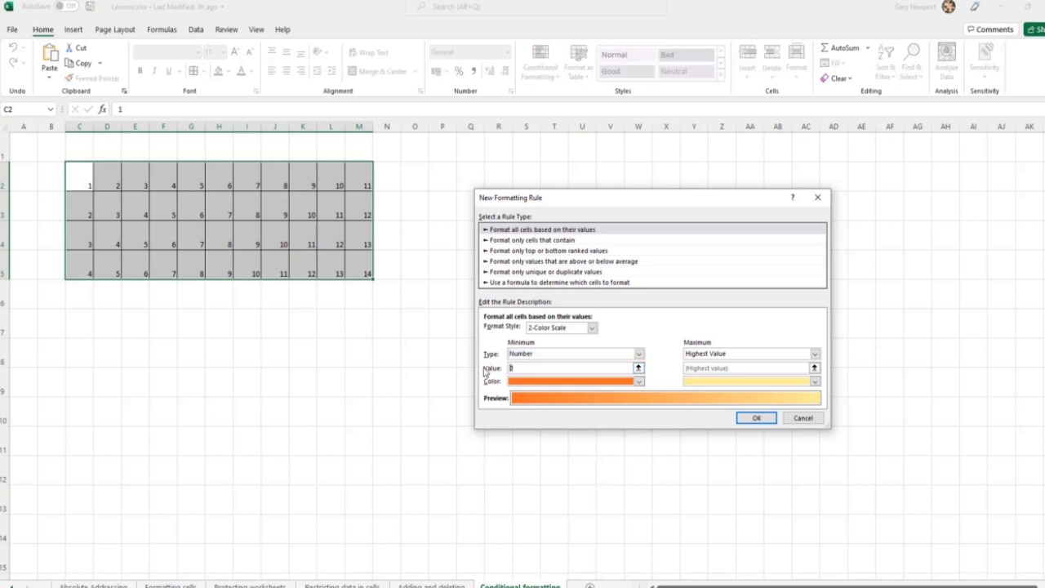
{"action": "type", "text": "5"}
{"action": "left_click", "coordinate": [717, 356]}
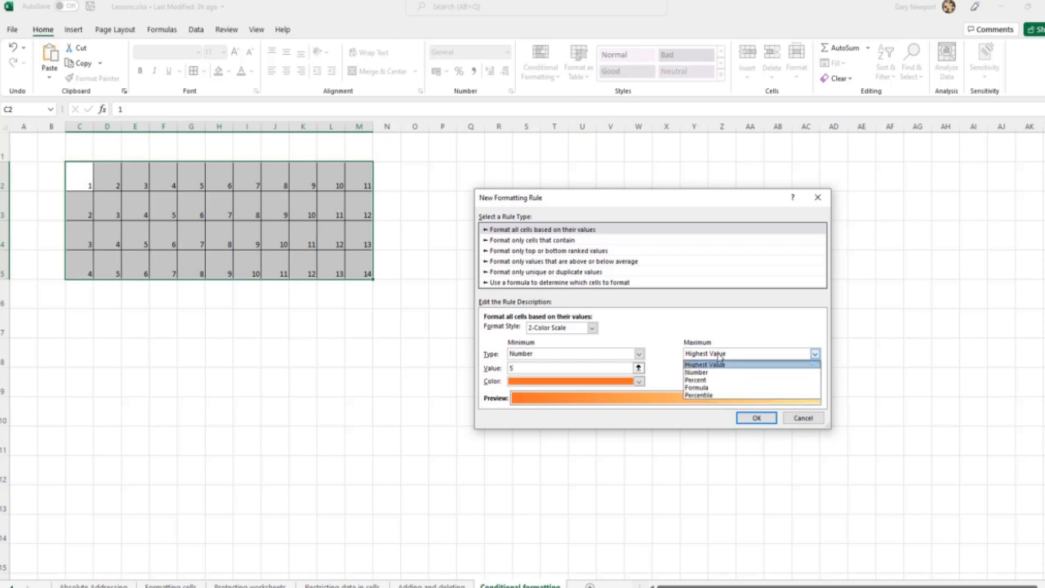
{"action": "left_click", "coordinate": [694, 373]}
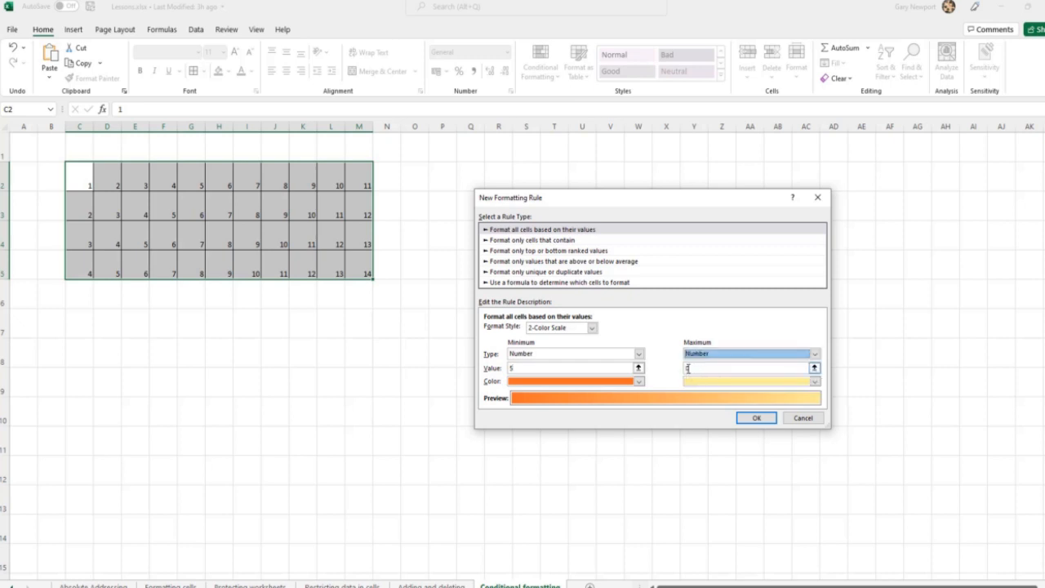
{"action": "type", "text": "1"}
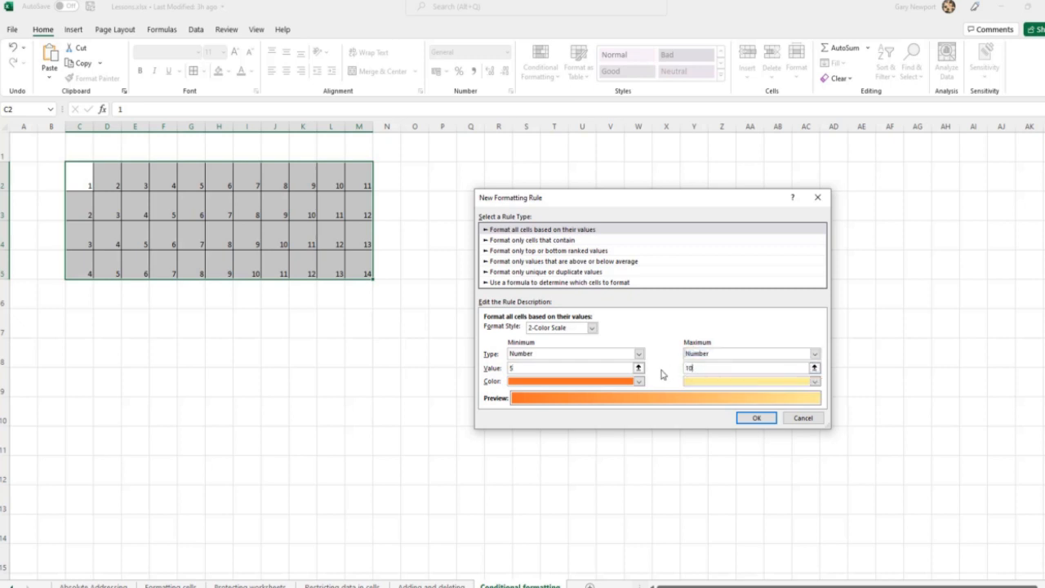
{"action": "type", "text": "0"}
Colour the scale's minimum green and its maximum blue, and apply the rule to the grid
{"action": "left_click", "coordinate": [639, 381]}
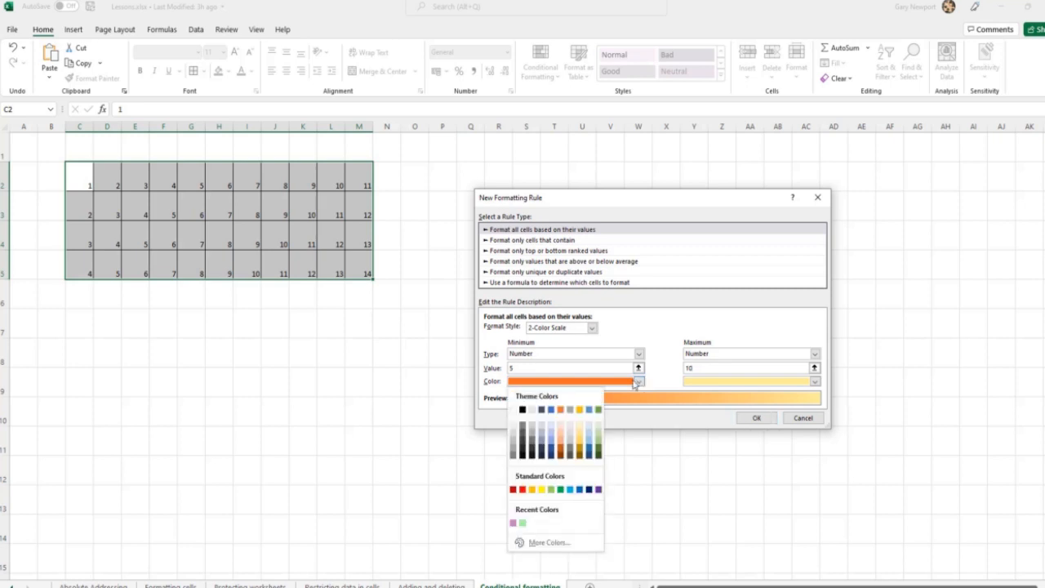
{"action": "left_click", "coordinate": [560, 489]}
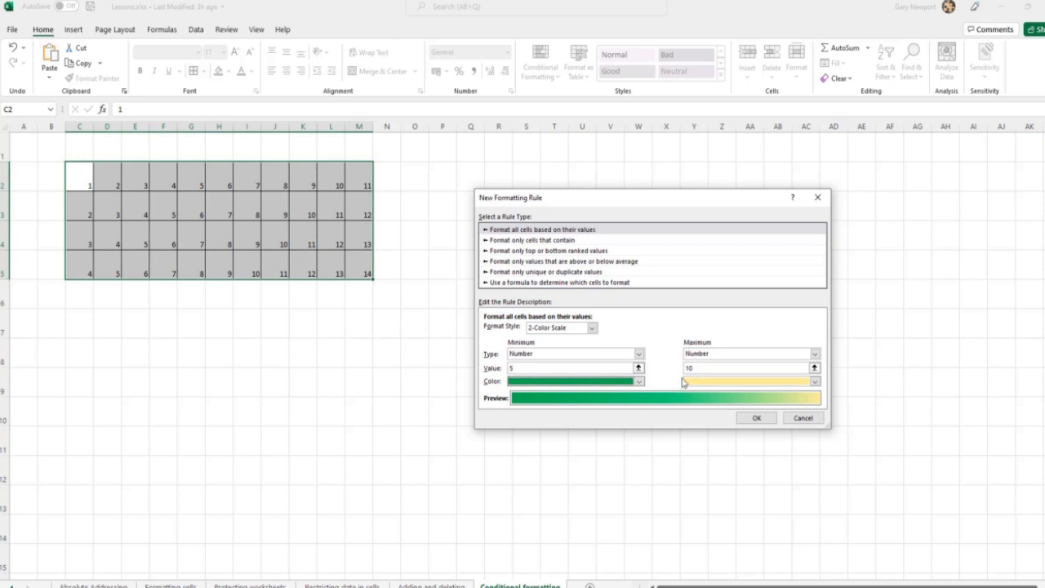
{"action": "left_click", "coordinate": [815, 382]}
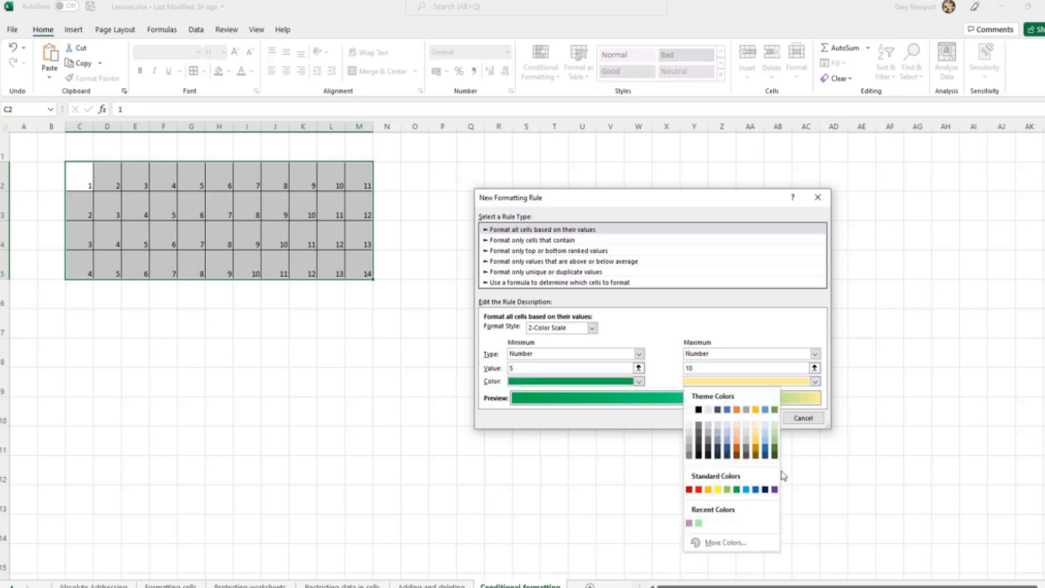
{"action": "left_click", "coordinate": [755, 489]}
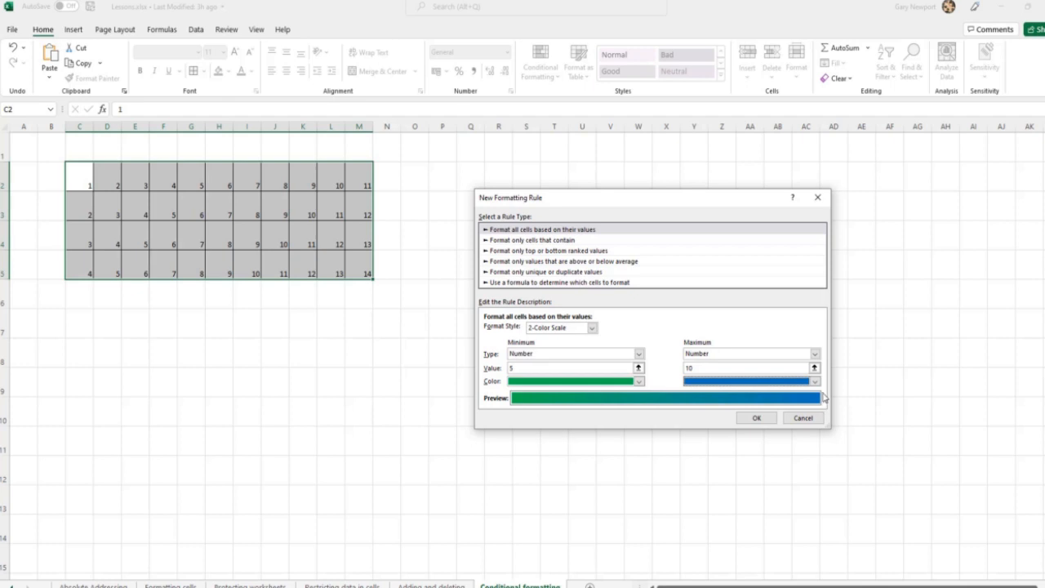
{"action": "left_click", "coordinate": [754, 418]}
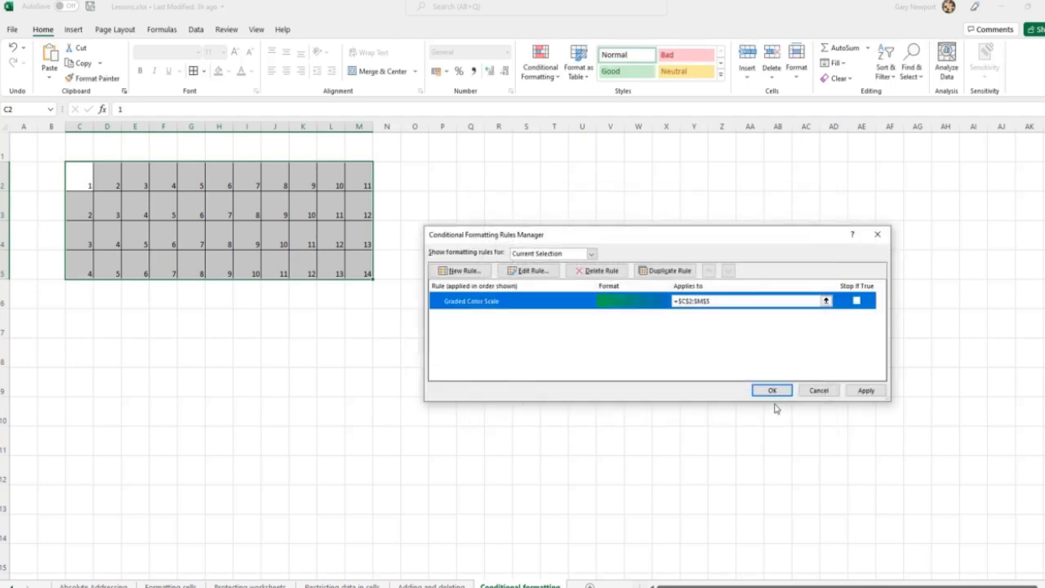
{"action": "left_click", "coordinate": [865, 390]}
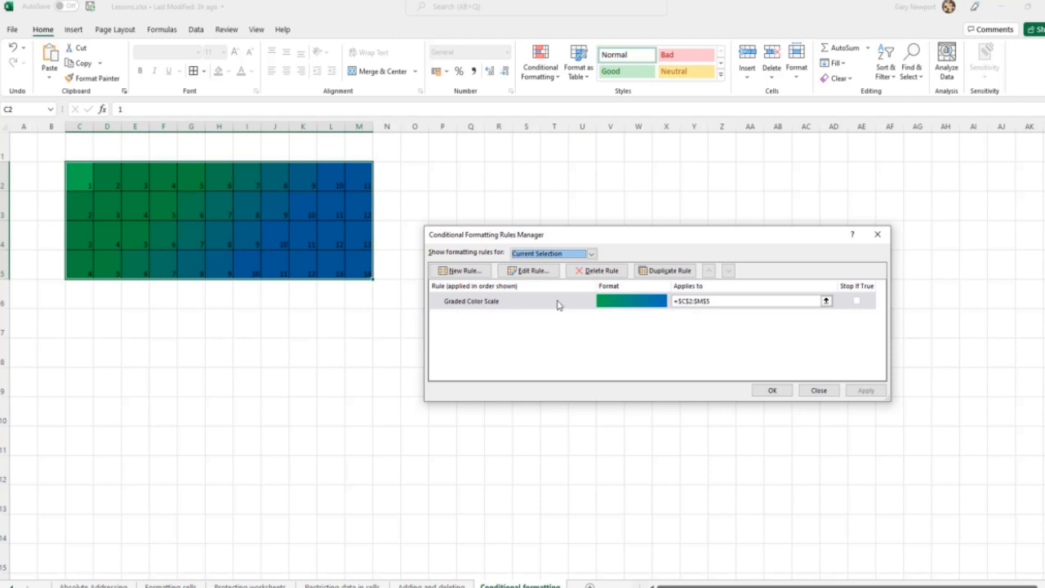
Delete the Graded Color Scale rule from the grid and apply the removal
{"action": "left_click", "coordinate": [596, 272]}
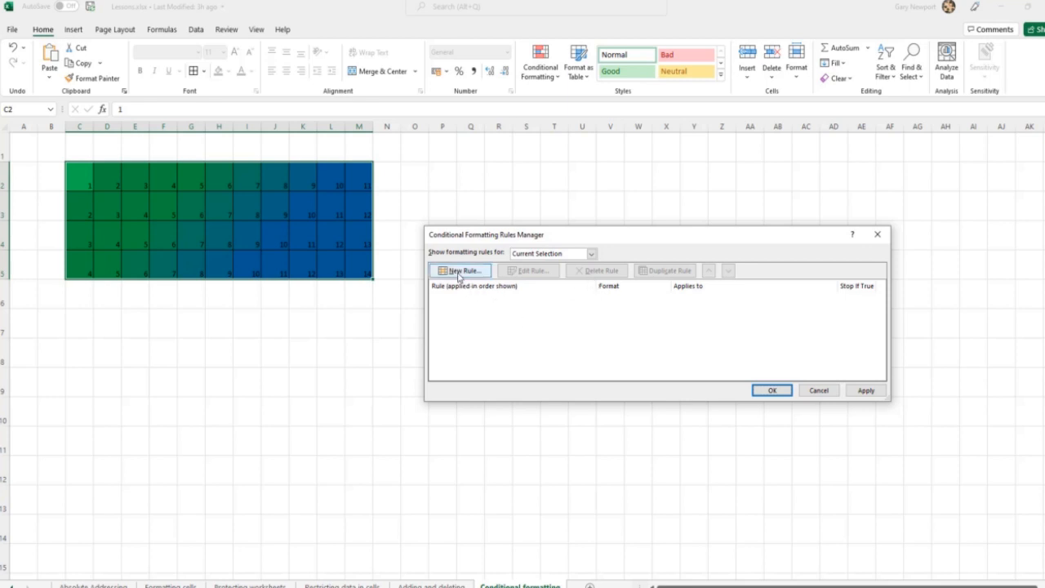
{"action": "left_click", "coordinate": [866, 390]}
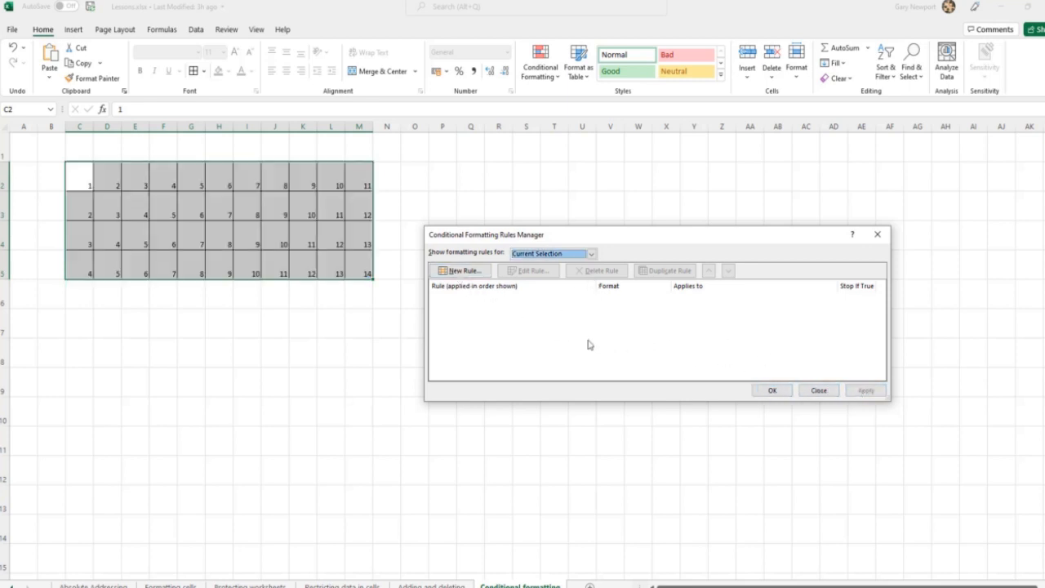
Create a new rule that formats only cells whose value is between 5 and 10
{"action": "left_click", "coordinate": [467, 272]}
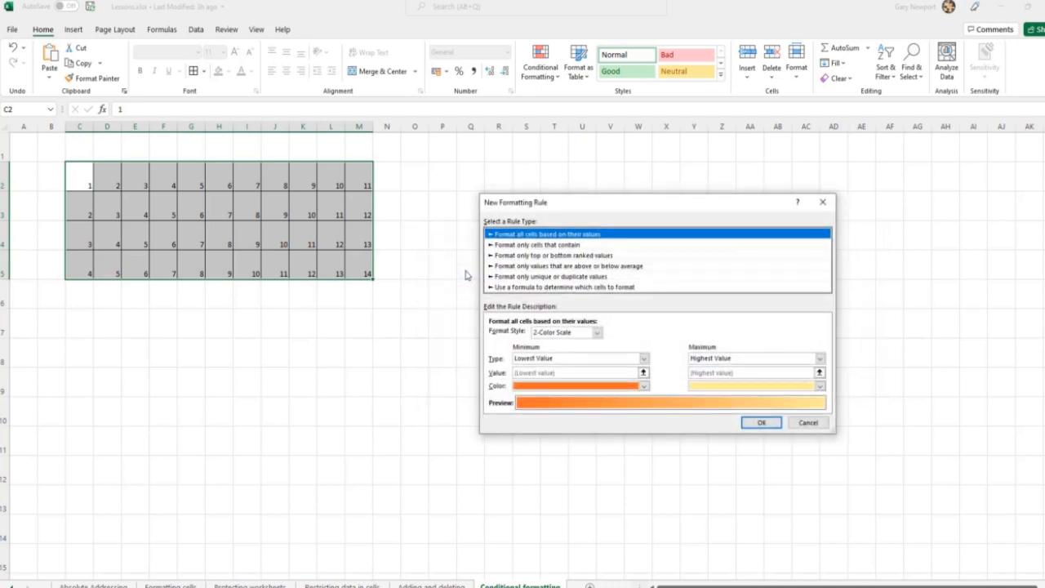
{"action": "left_click", "coordinate": [513, 246]}
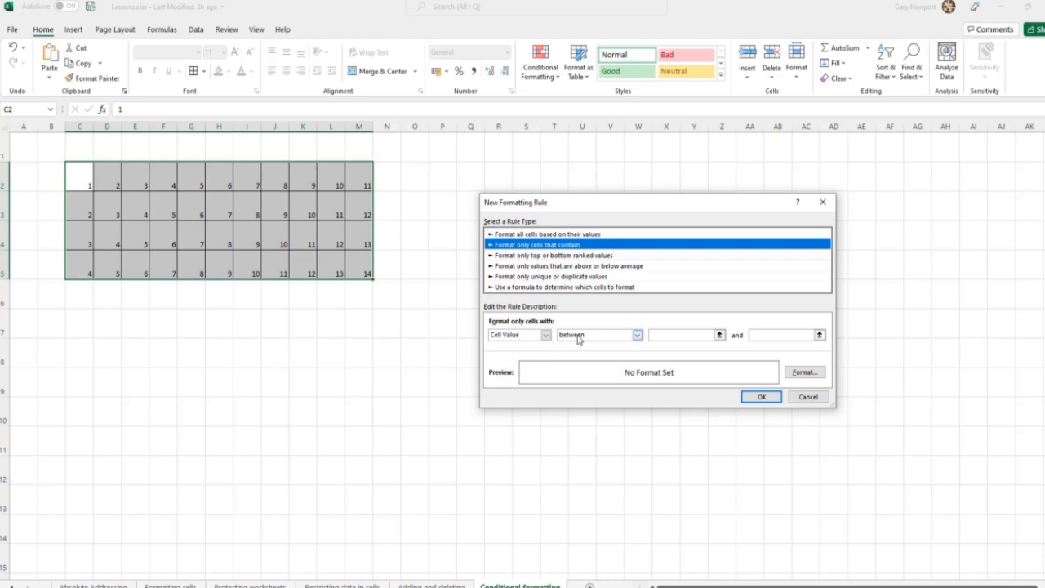
{"action": "left_click", "coordinate": [679, 333]}
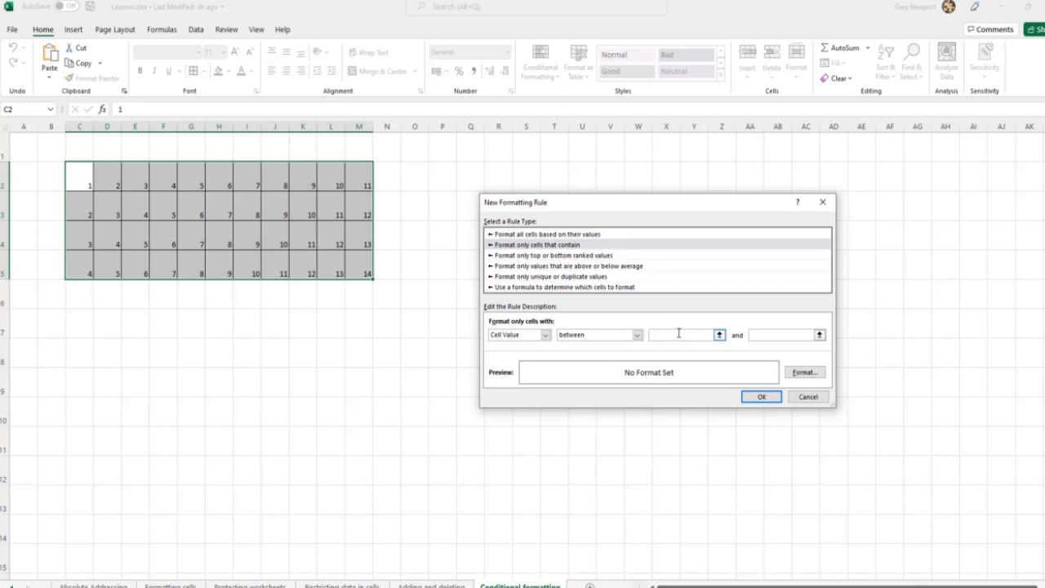
{"action": "type", "text": "5"}
{"action": "left_click", "coordinate": [763, 335]}
{"action": "type", "text": "10"}
Give the between 5 and 10 rule a light blue fill and apply it to the grid
{"action": "left_click", "coordinate": [808, 374]}
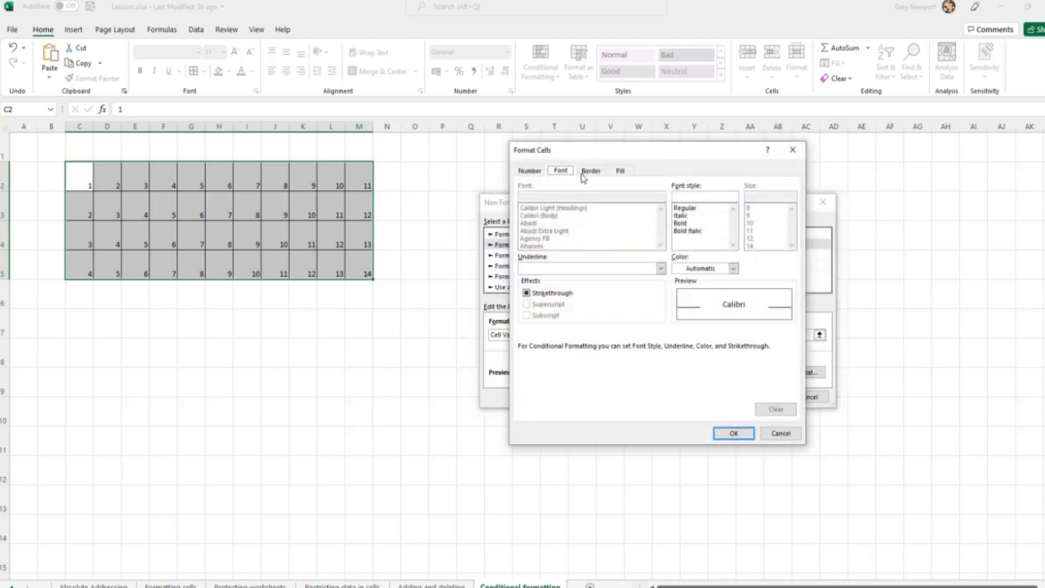
{"action": "left_click", "coordinate": [620, 170]}
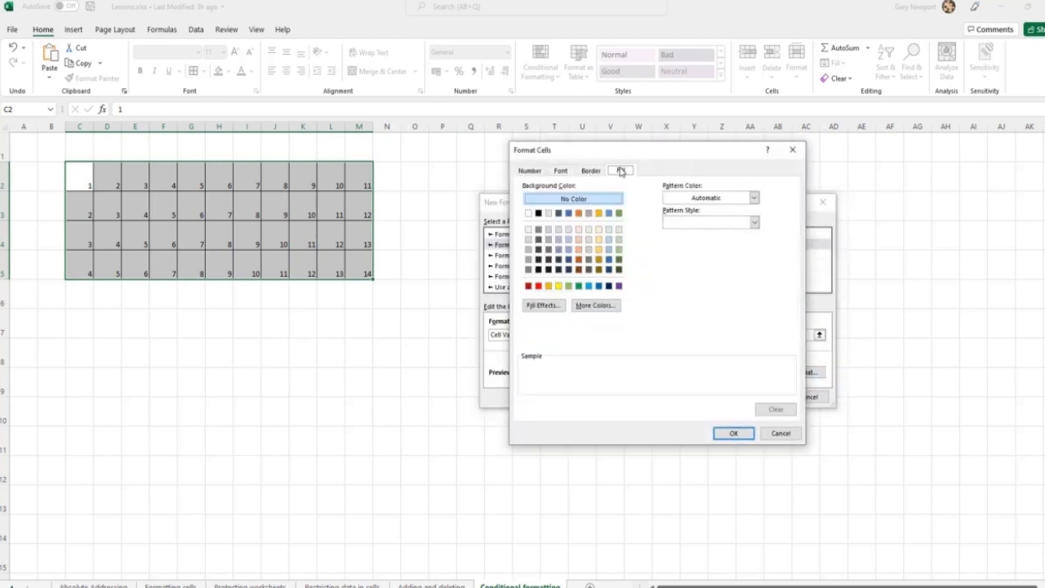
{"action": "left_click", "coordinate": [589, 285]}
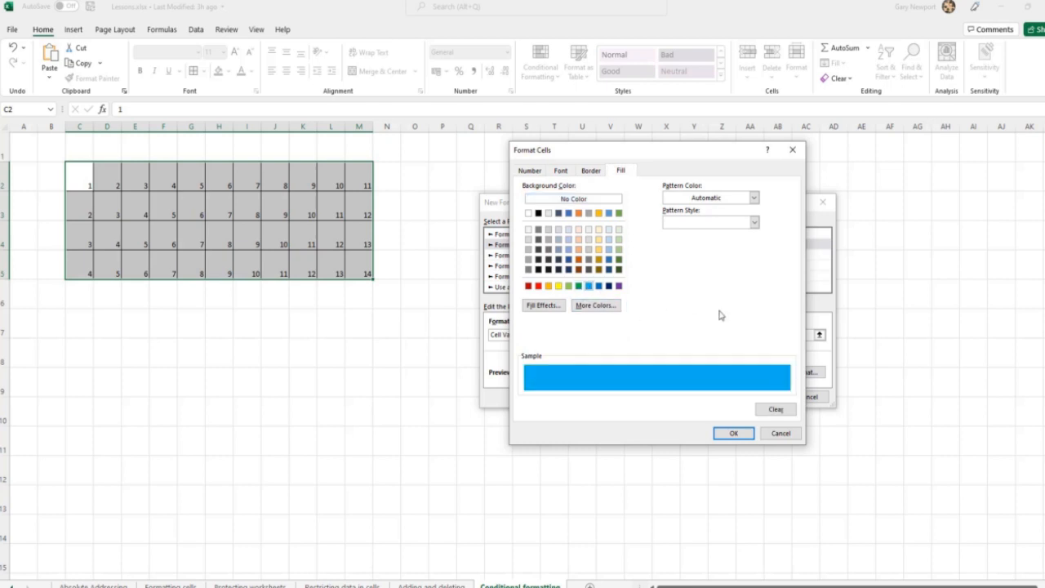
{"action": "left_click", "coordinate": [740, 434]}
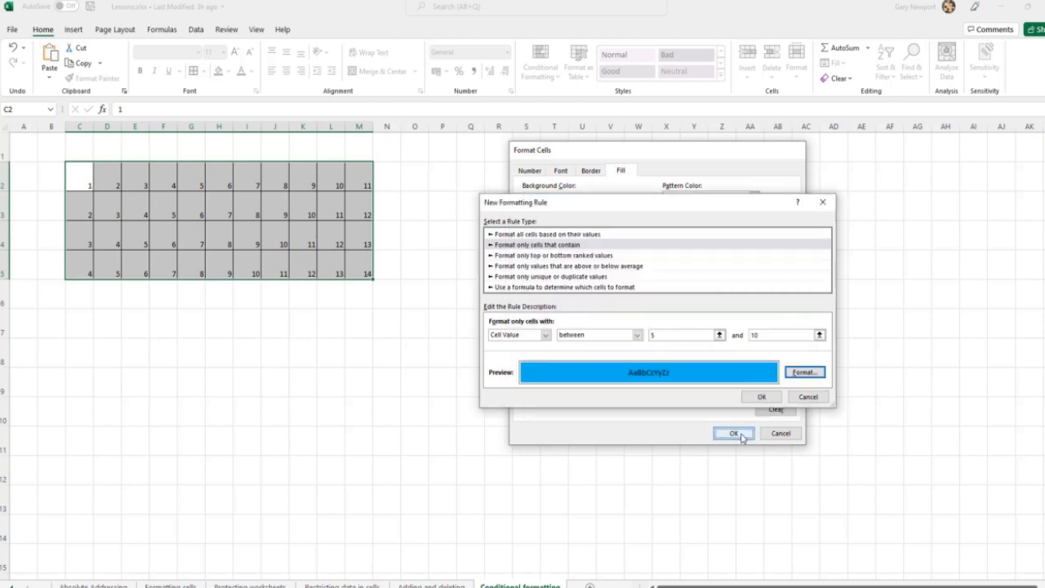
{"action": "left_click", "coordinate": [758, 400]}
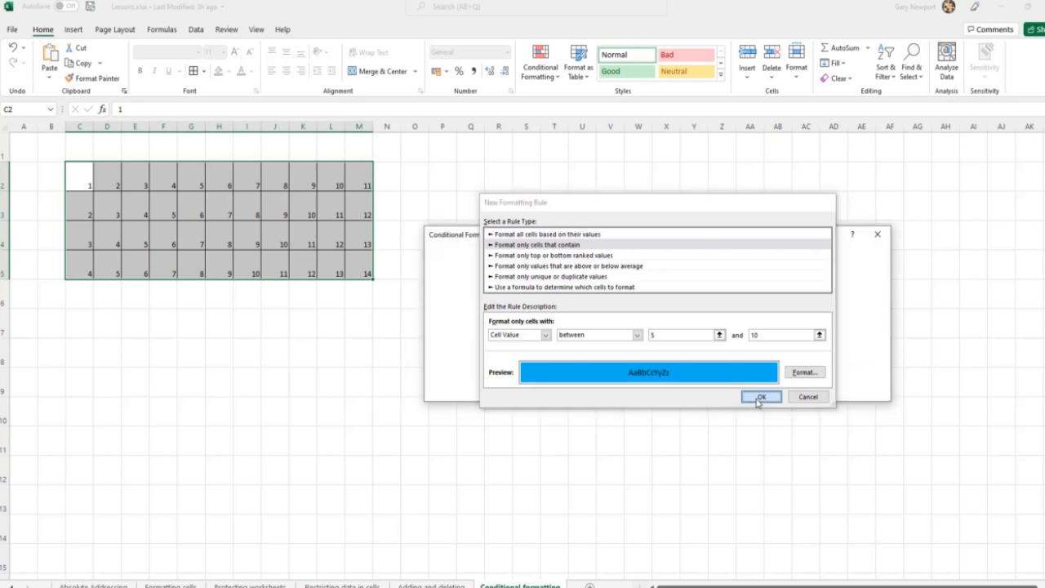
{"action": "left_click", "coordinate": [862, 392]}
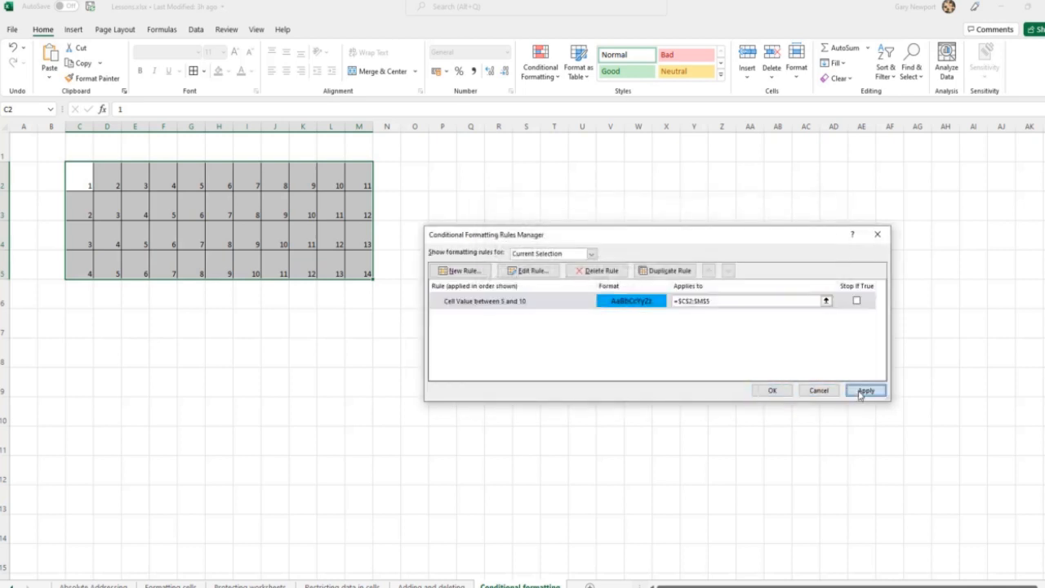
{"action": "left_click", "coordinate": [863, 392]}
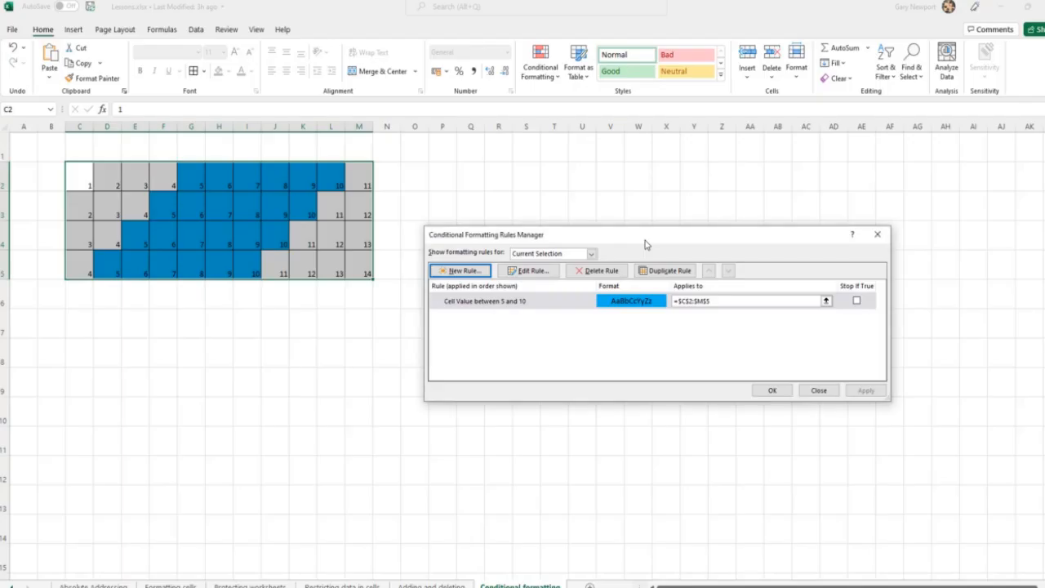
Start another formatting rule and review the options for cell contents, top or bottom ranked values, and values above or below average
{"action": "left_click", "coordinate": [467, 272]}
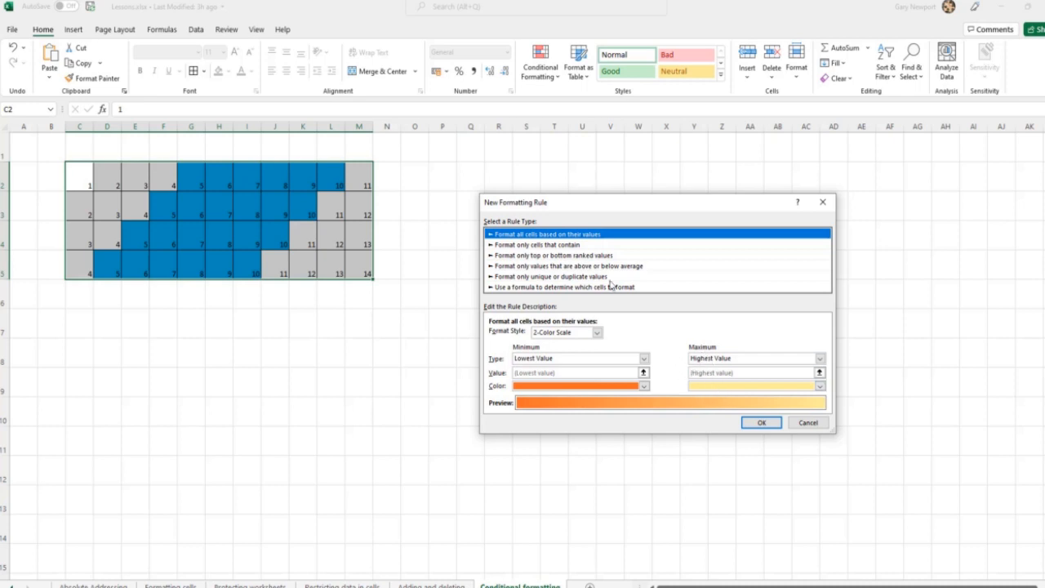
{"action": "left_click", "coordinate": [543, 246]}
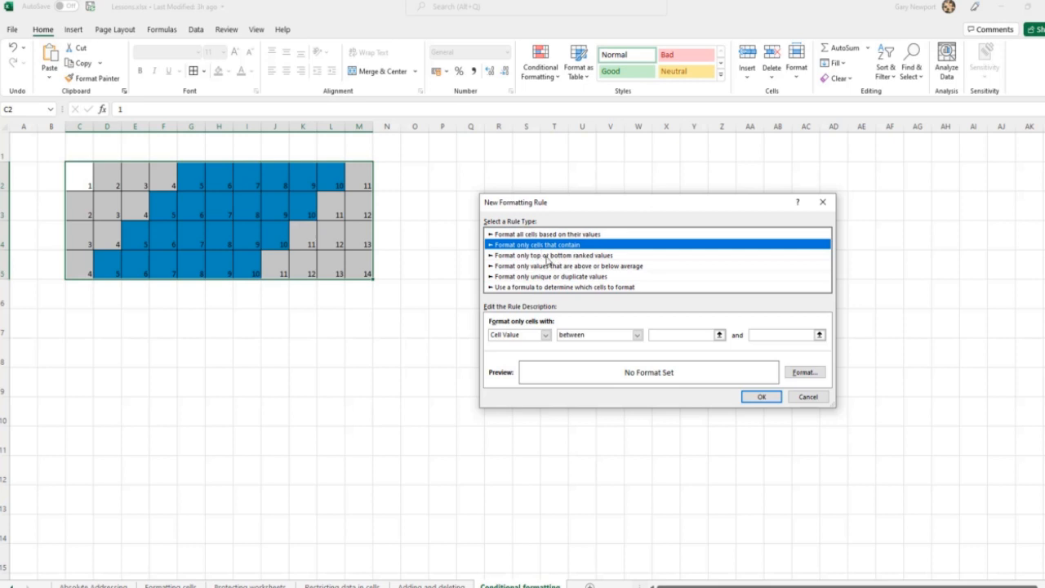
{"action": "left_click", "coordinate": [549, 256]}
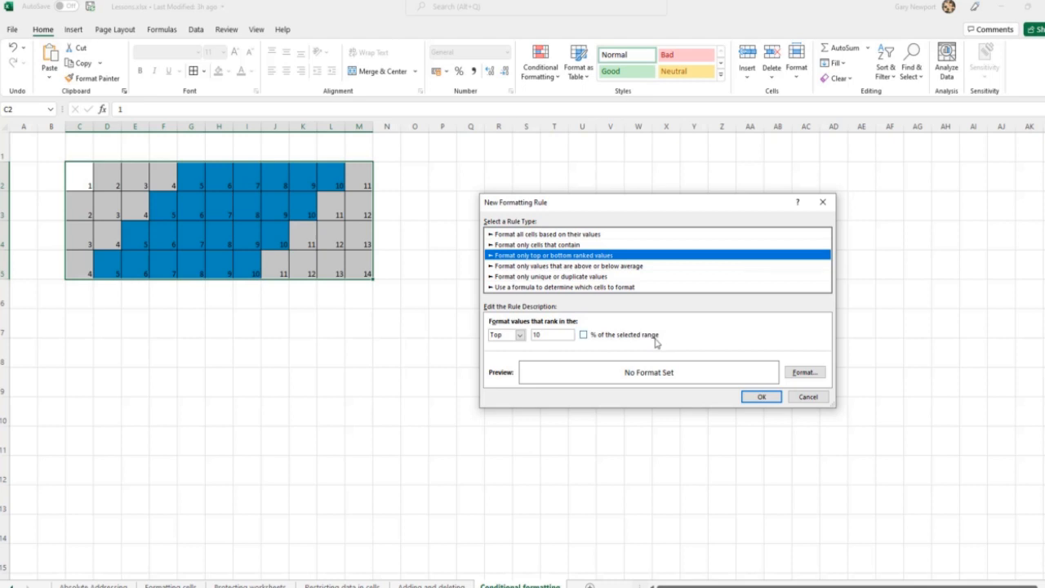
{"action": "left_click", "coordinate": [578, 267]}
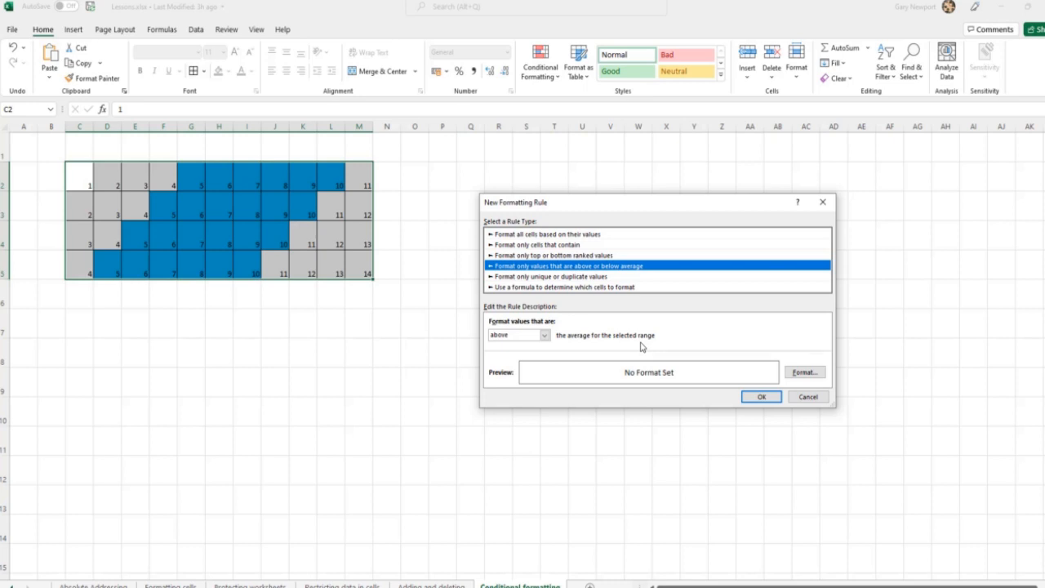
{"action": "left_click", "coordinate": [544, 336]}
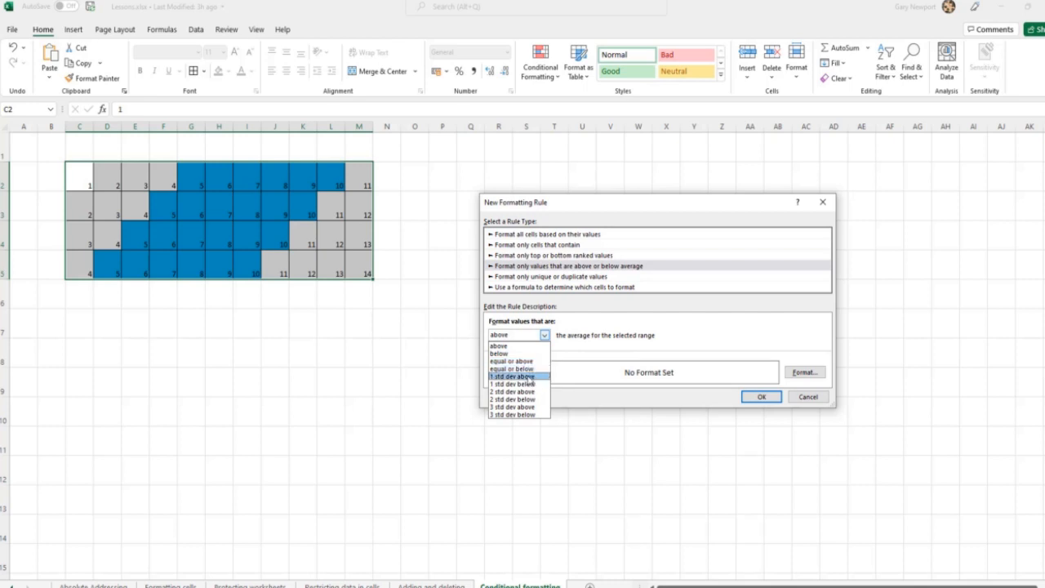
{"action": "left_click", "coordinate": [679, 343]}
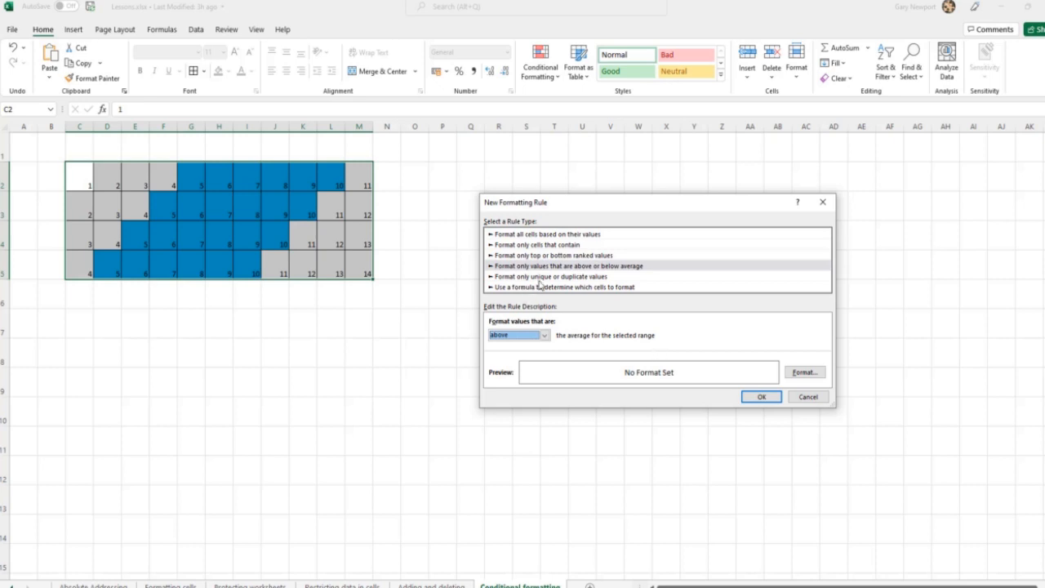
Set the new rule to format only duplicate values in the selected range, checking the duplicate and unique choices
{"action": "left_click", "coordinate": [539, 278]}
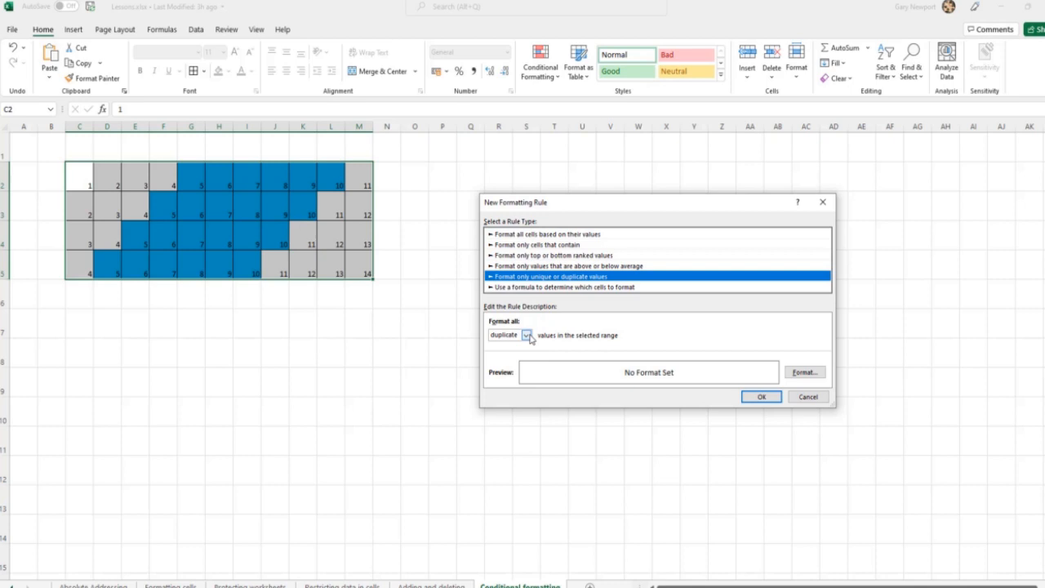
{"action": "left_click", "coordinate": [527, 335]}
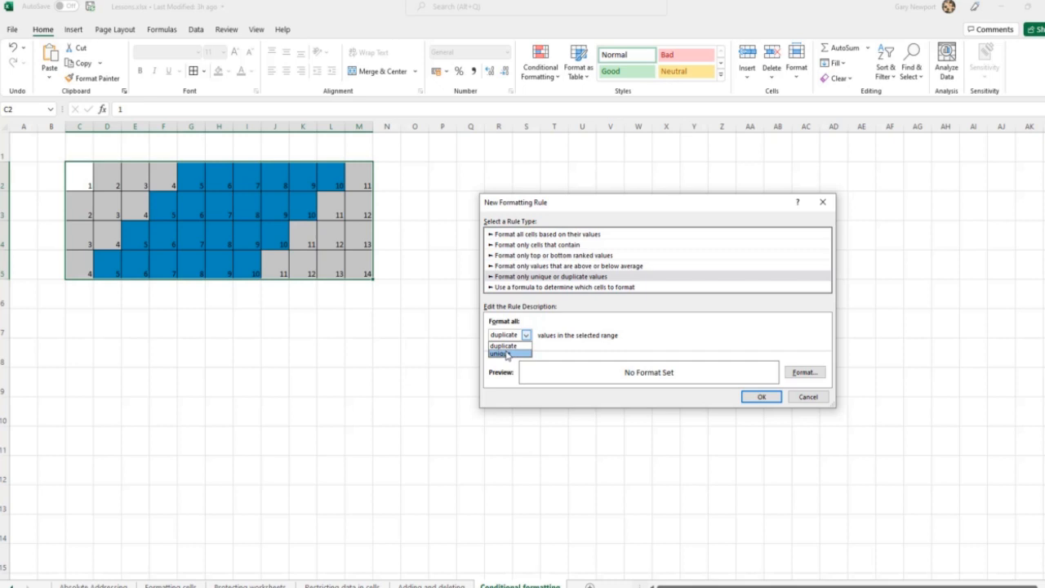
{"action": "left_click", "coordinate": [641, 331]}
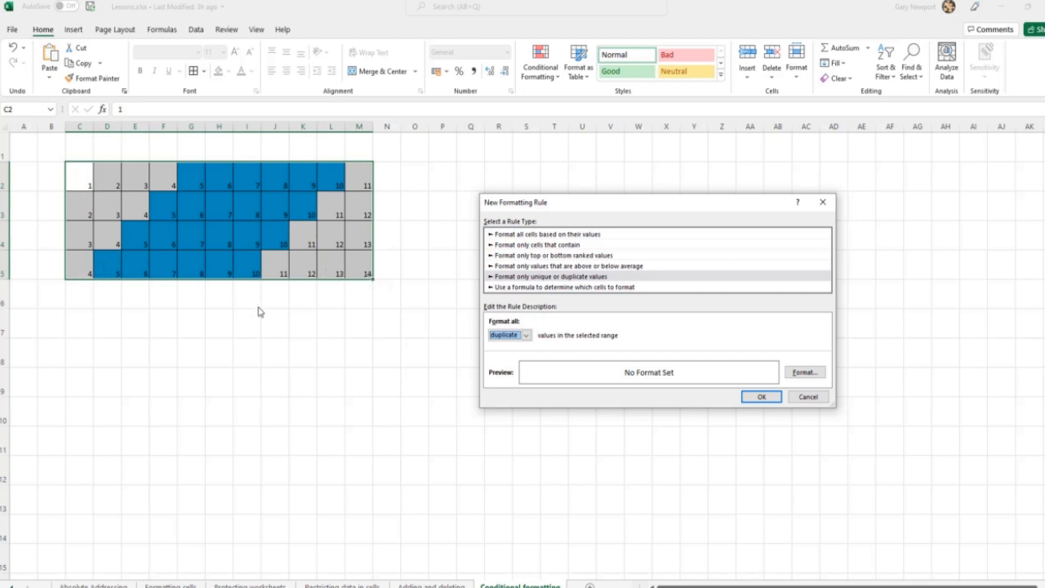
{"action": "left_click", "coordinate": [533, 277]}
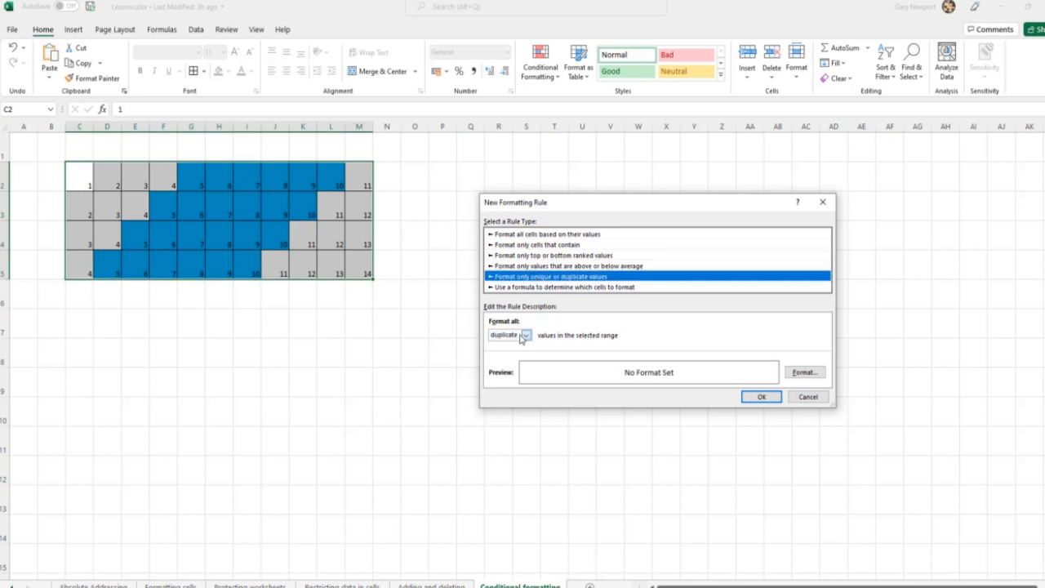
Give the duplicate values rule a red fill and apply it to the grid
{"action": "left_click", "coordinate": [808, 376]}
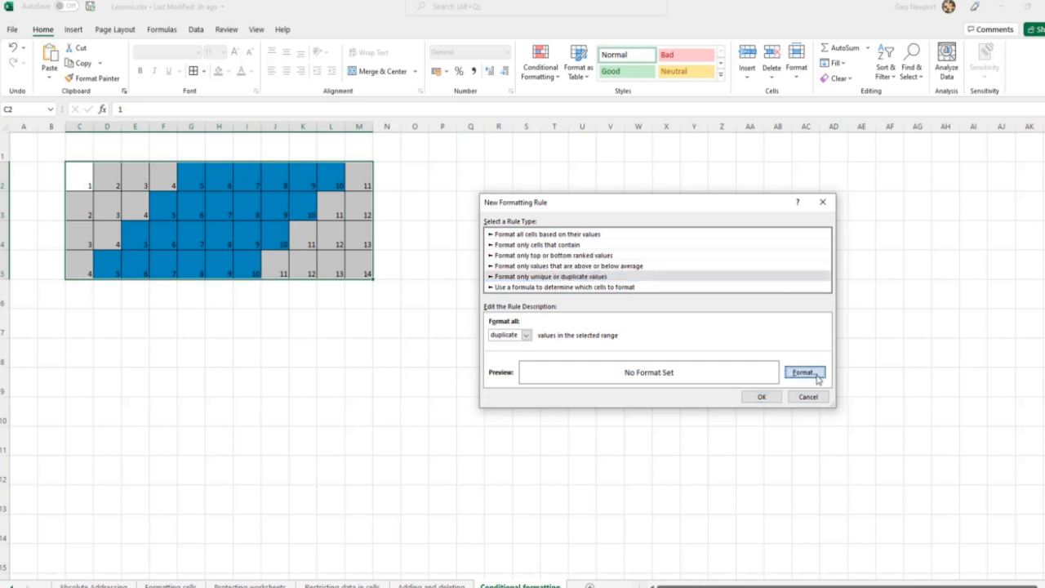
{"action": "left_click", "coordinate": [538, 286]}
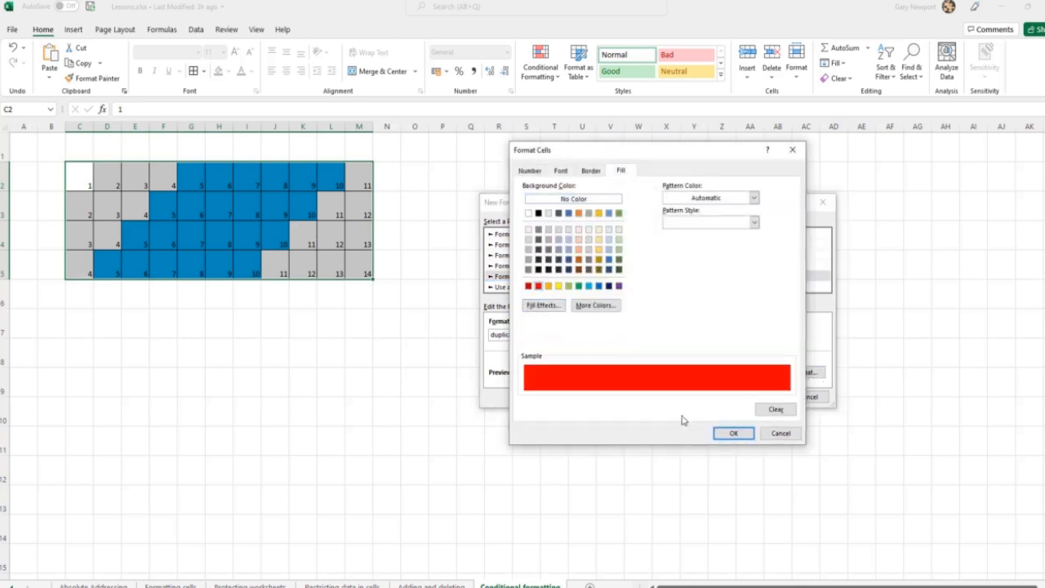
{"action": "left_click", "coordinate": [726, 434]}
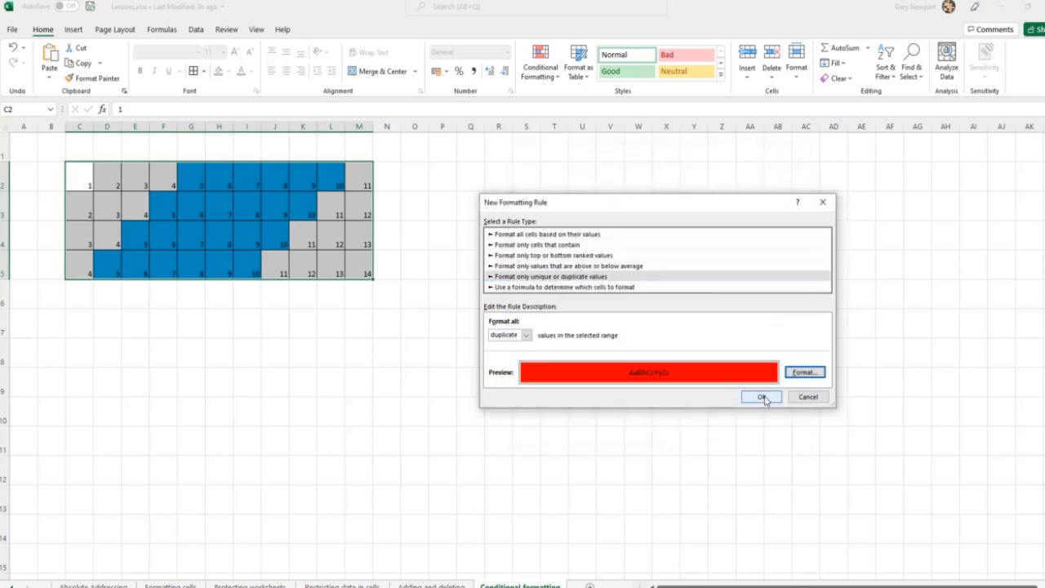
{"action": "left_click", "coordinate": [766, 397]}
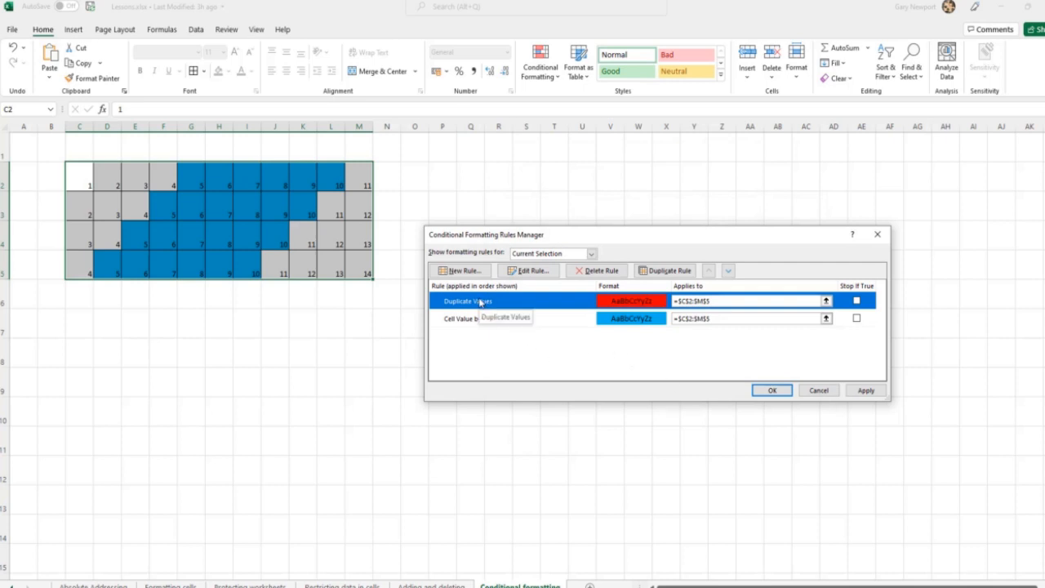
{"action": "left_click", "coordinate": [866, 390]}
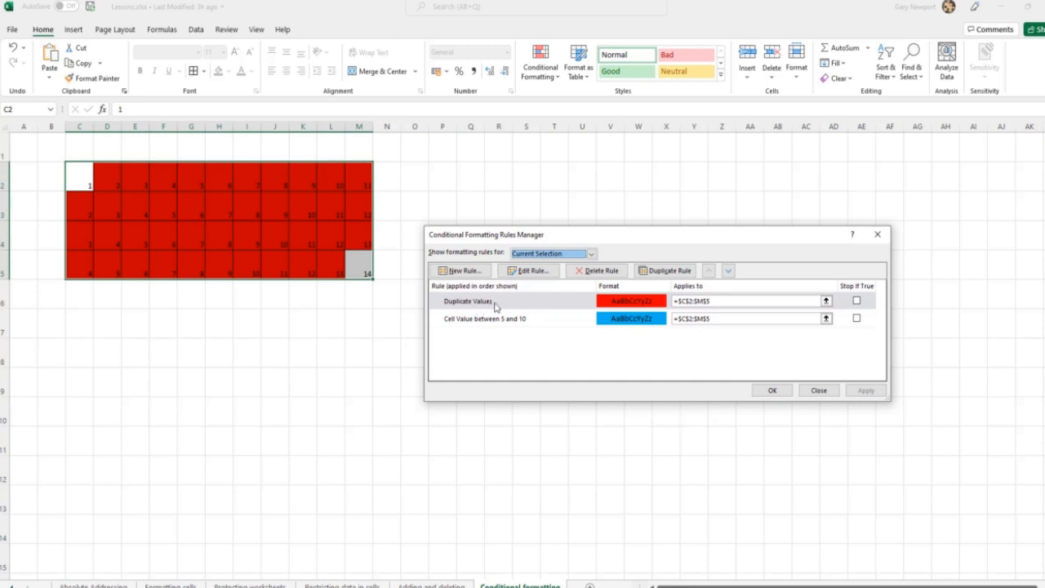
Move the between 5 and 10 rule above the Duplicate Values rule and apply the new order
{"action": "left_click", "coordinate": [506, 326]}
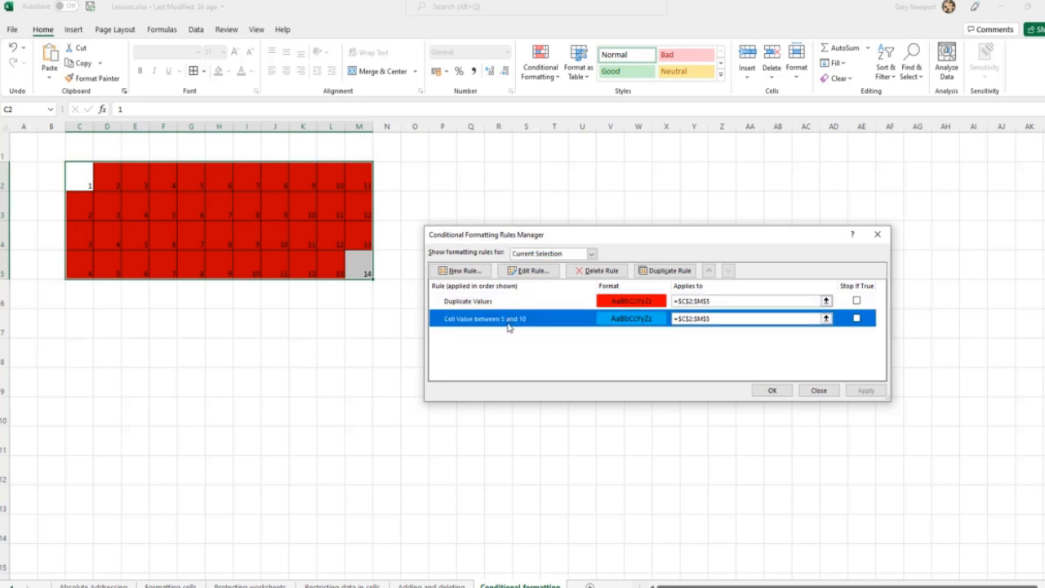
{"action": "left_click", "coordinate": [709, 271]}
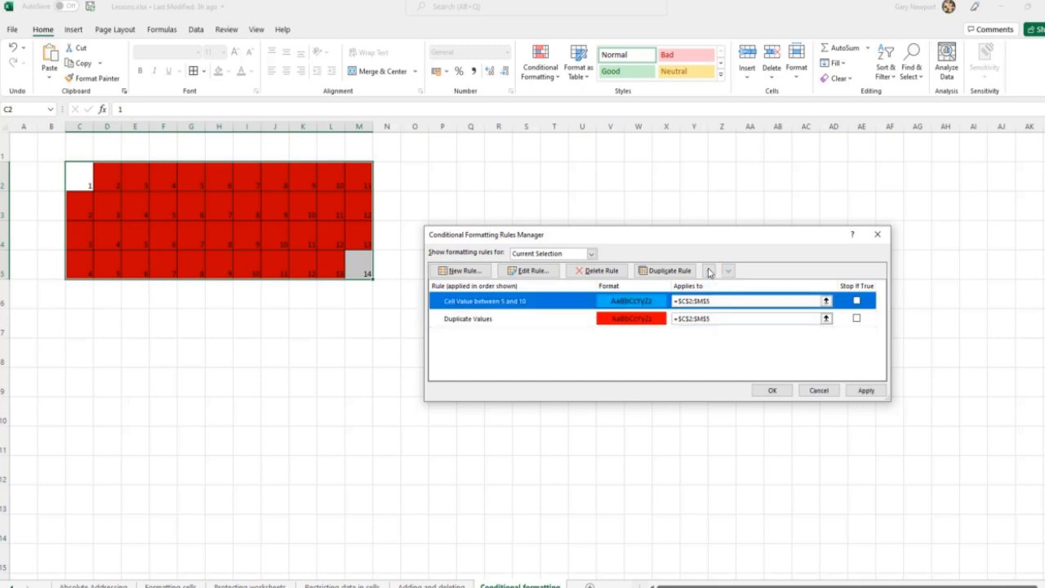
{"action": "left_click", "coordinate": [864, 391]}
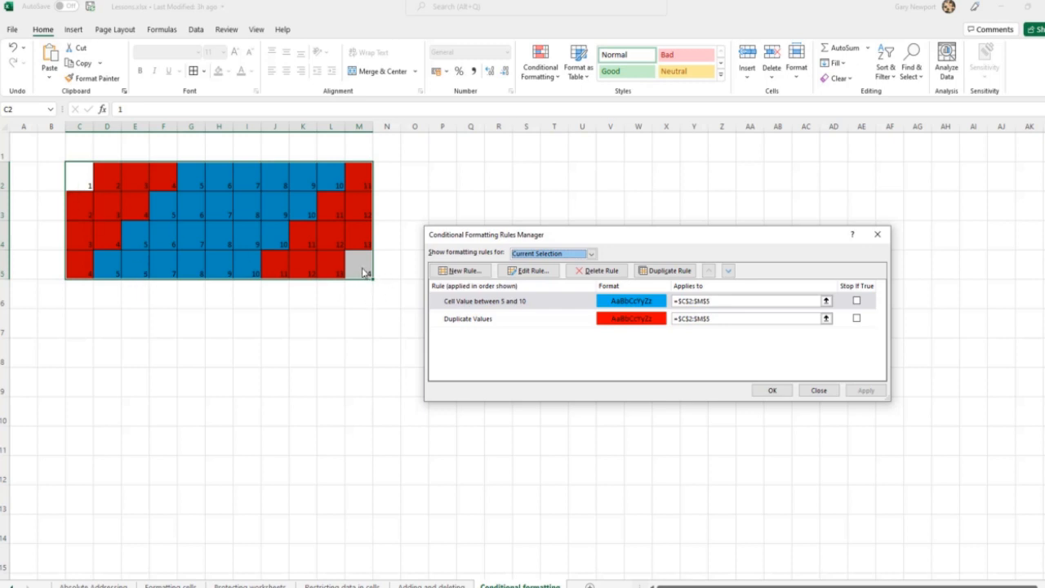
Start a new formatting rule that formats only unique values in the selected range
{"action": "left_click", "coordinate": [459, 270]}
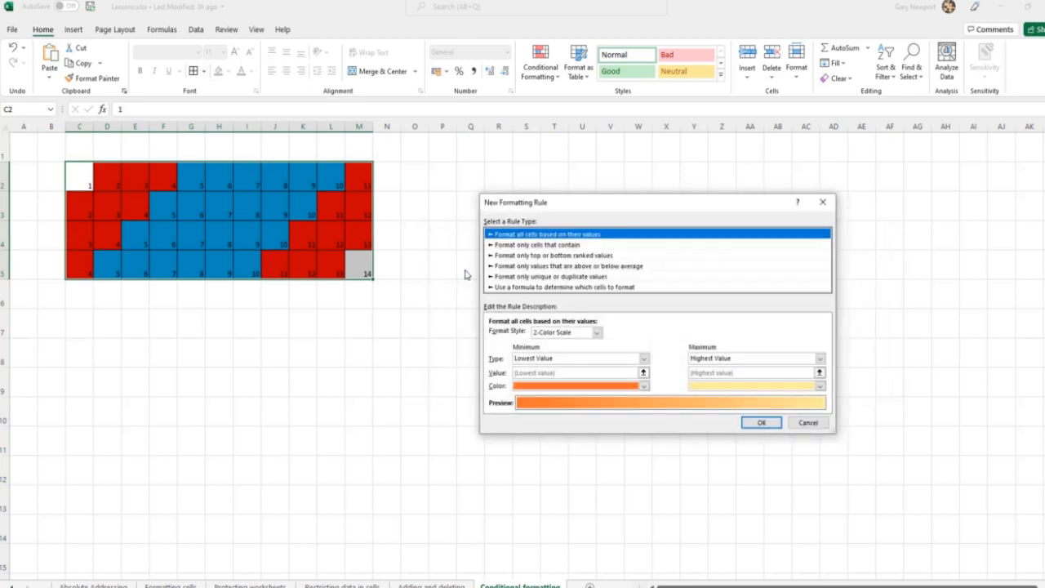
{"action": "left_click", "coordinate": [521, 277]}
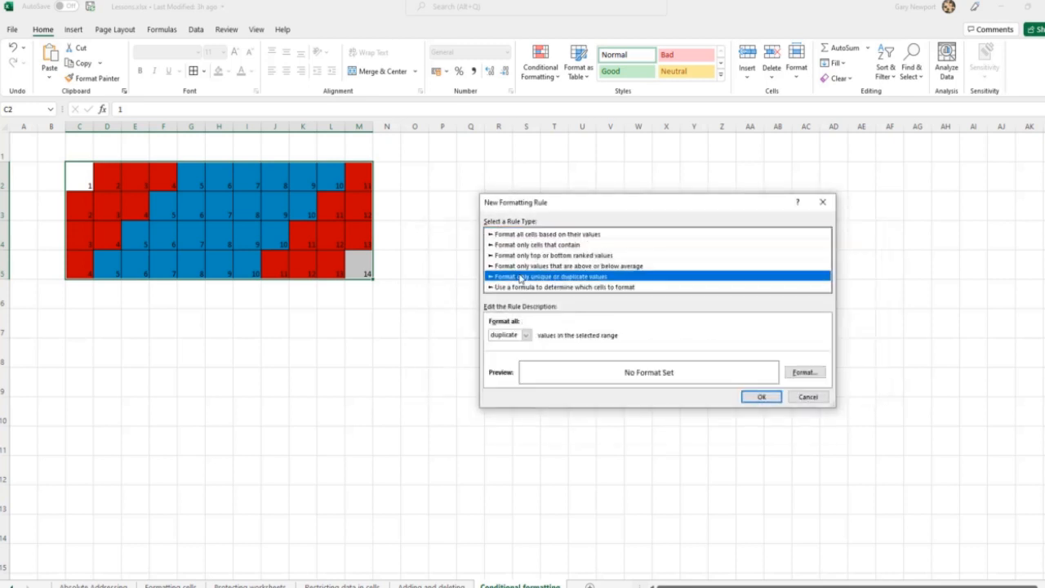
{"action": "left_click", "coordinate": [526, 336]}
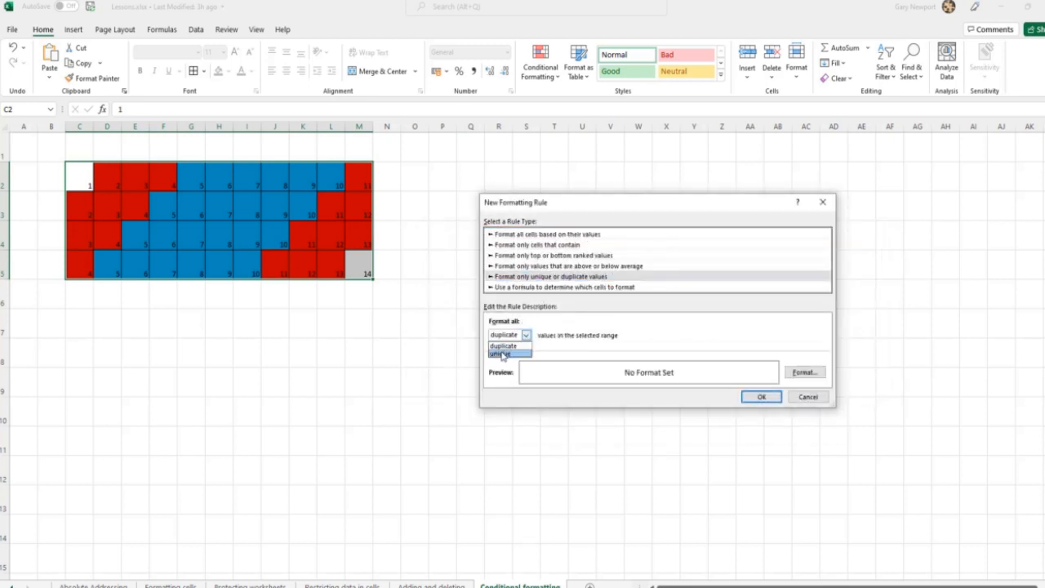
{"action": "left_click", "coordinate": [500, 354]}
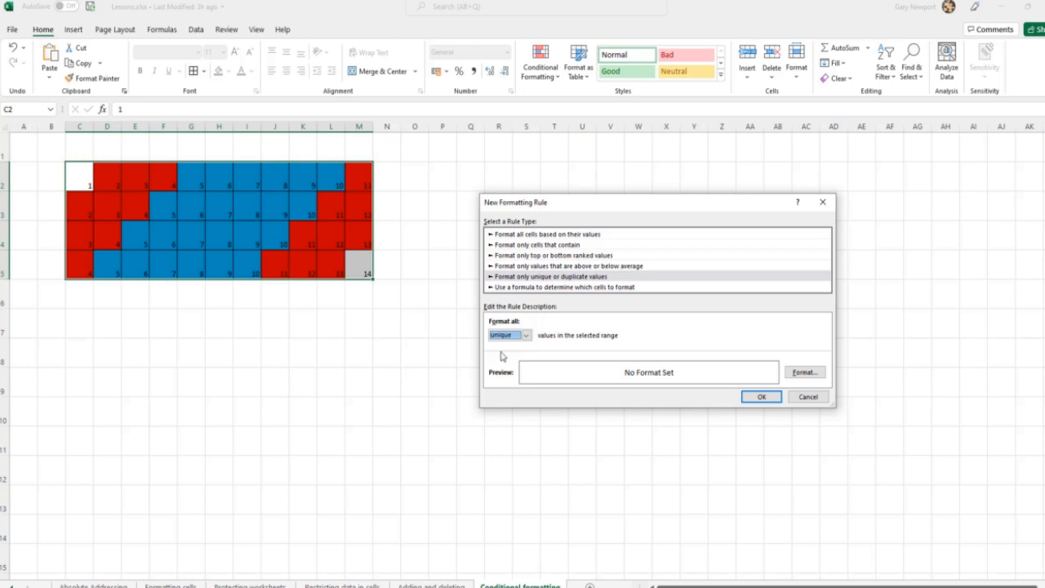
Give the unique values rule a yellow fill, apply it to the grid and close the rules manager
{"action": "left_click", "coordinate": [805, 373]}
{"action": "left_click", "coordinate": [558, 286]}
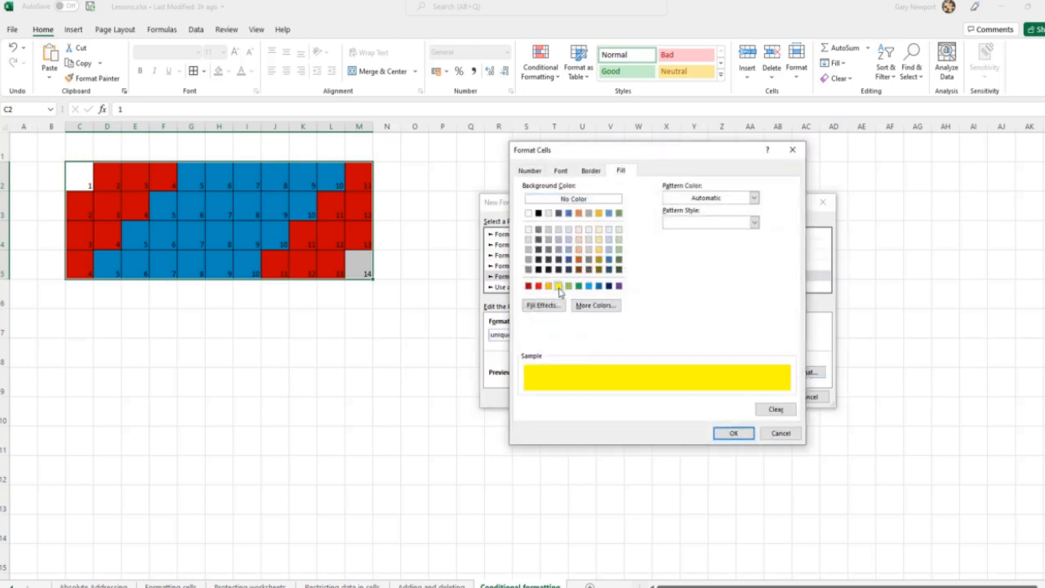
{"action": "left_click", "coordinate": [739, 432]}
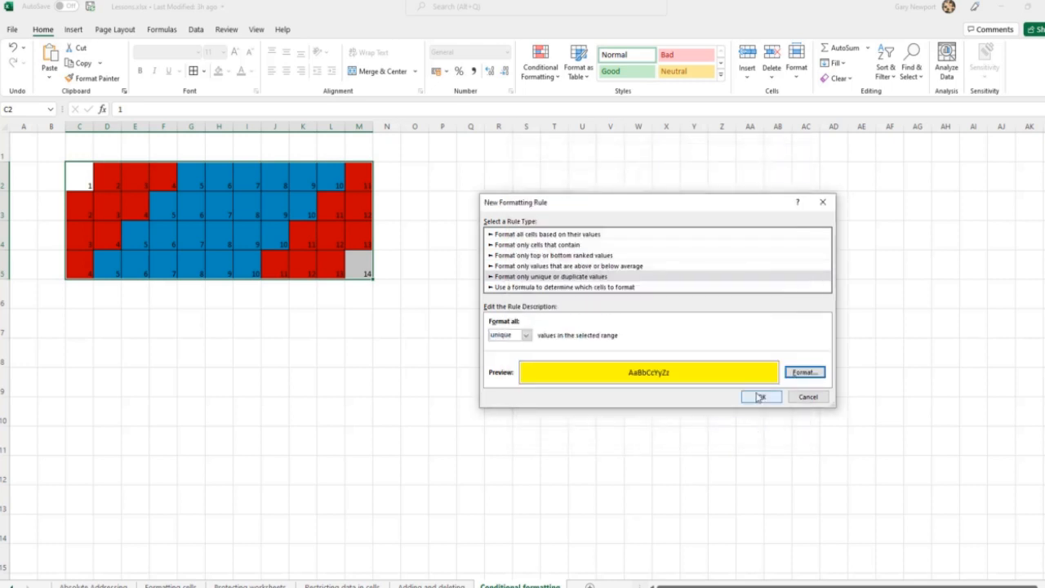
{"action": "left_click", "coordinate": [758, 397]}
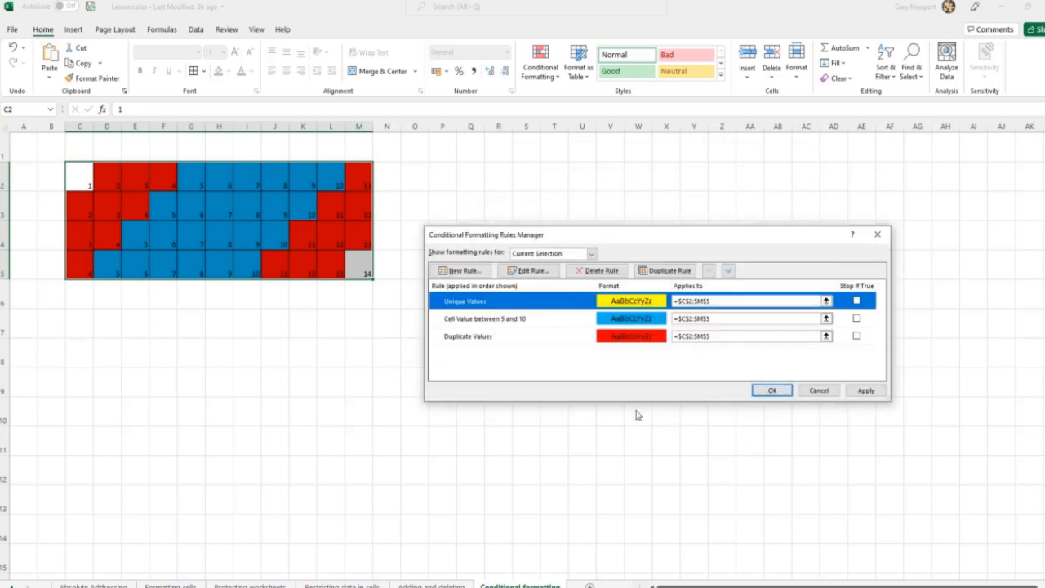
{"action": "left_click", "coordinate": [866, 391]}
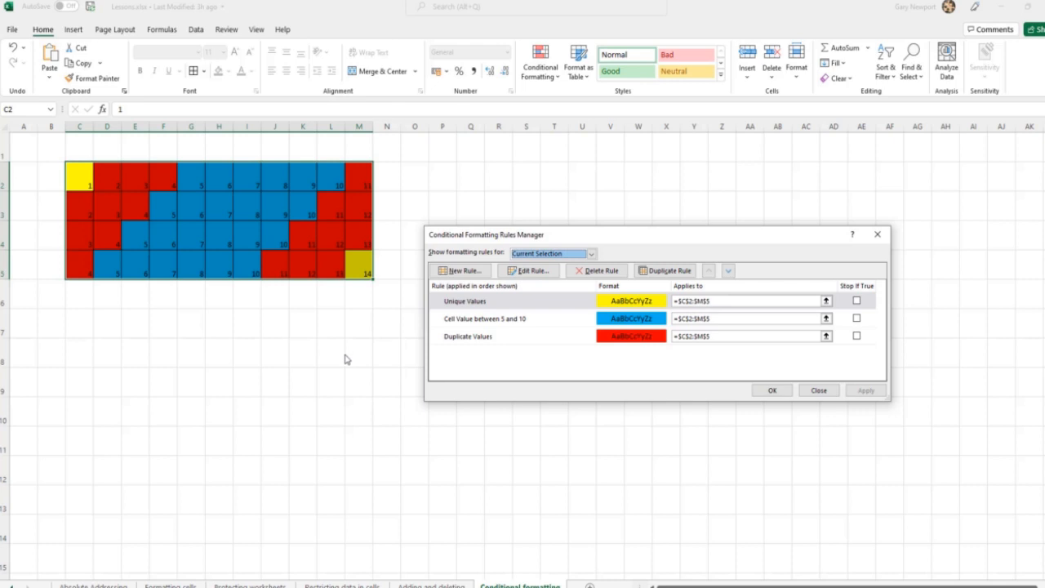
{"action": "left_click", "coordinate": [774, 393]}
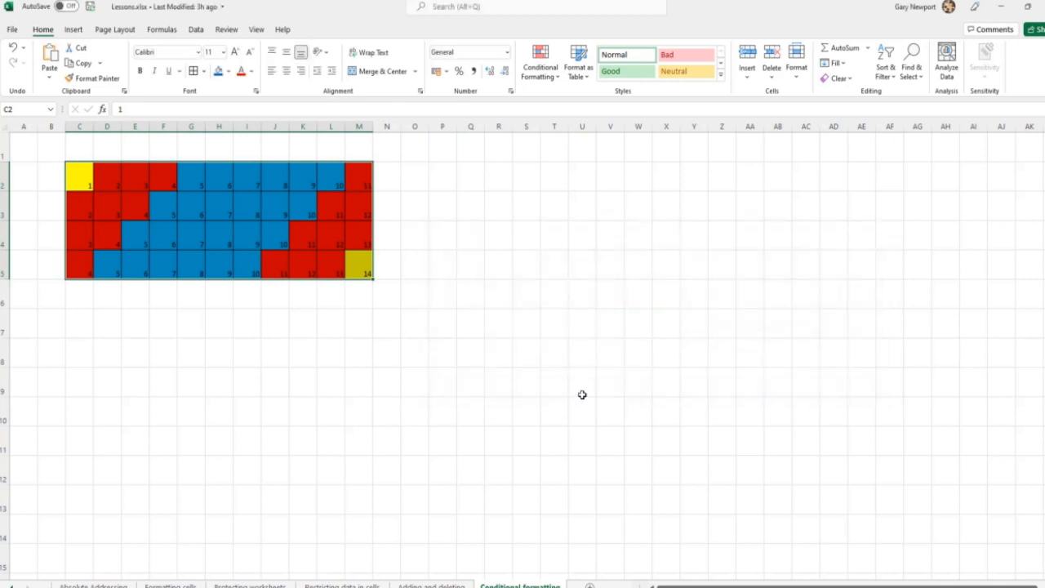
Change the value in cell G4 to 17 to test the unique values rule
{"action": "left_click", "coordinate": [575, 383]}
{"action": "left_click", "coordinate": [192, 237]}
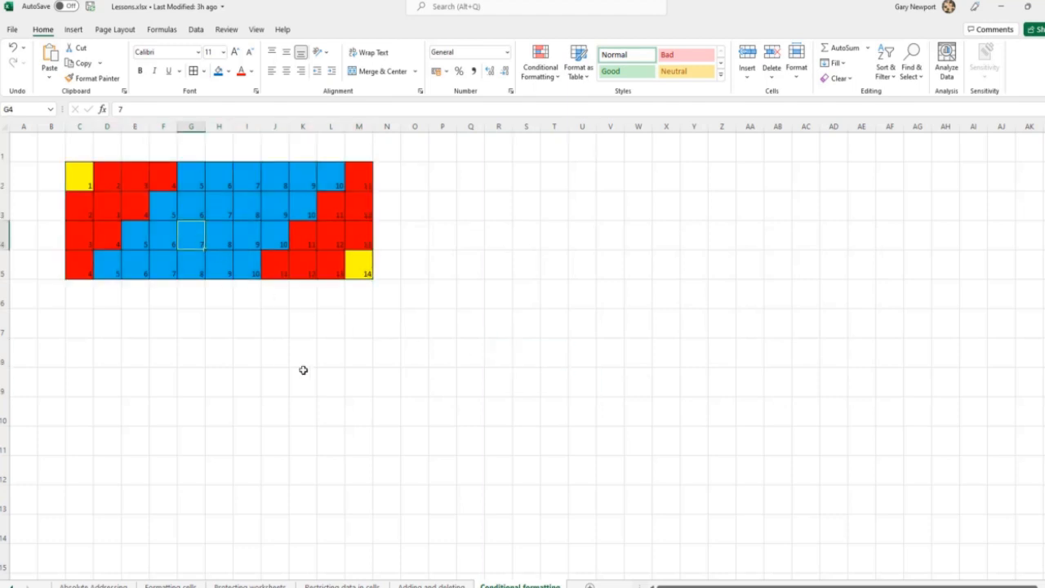
{"action": "type", "text": "1"}
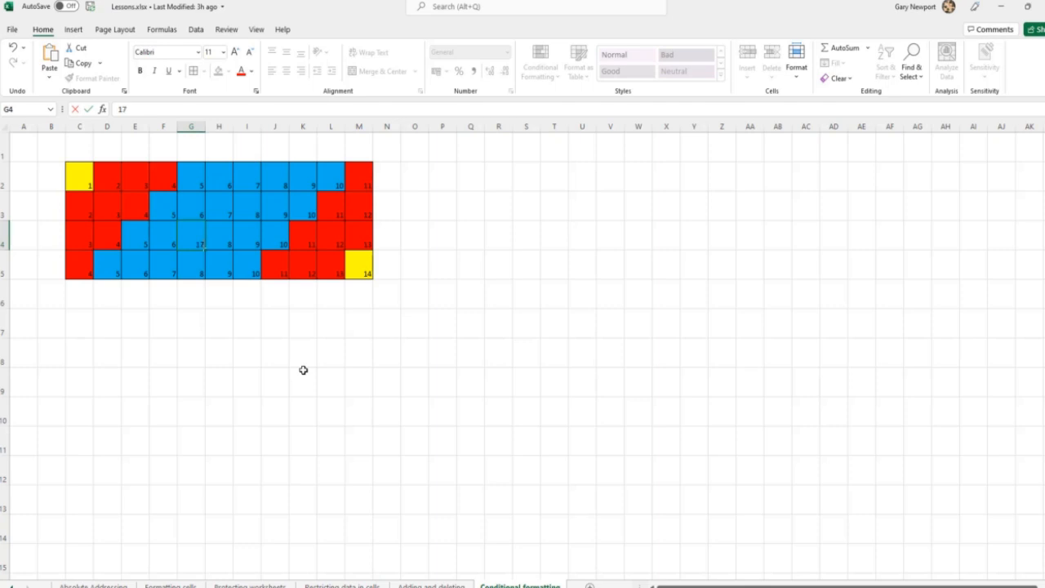
{"action": "type", "text": "7"}
{"action": "key", "text": "Return"}
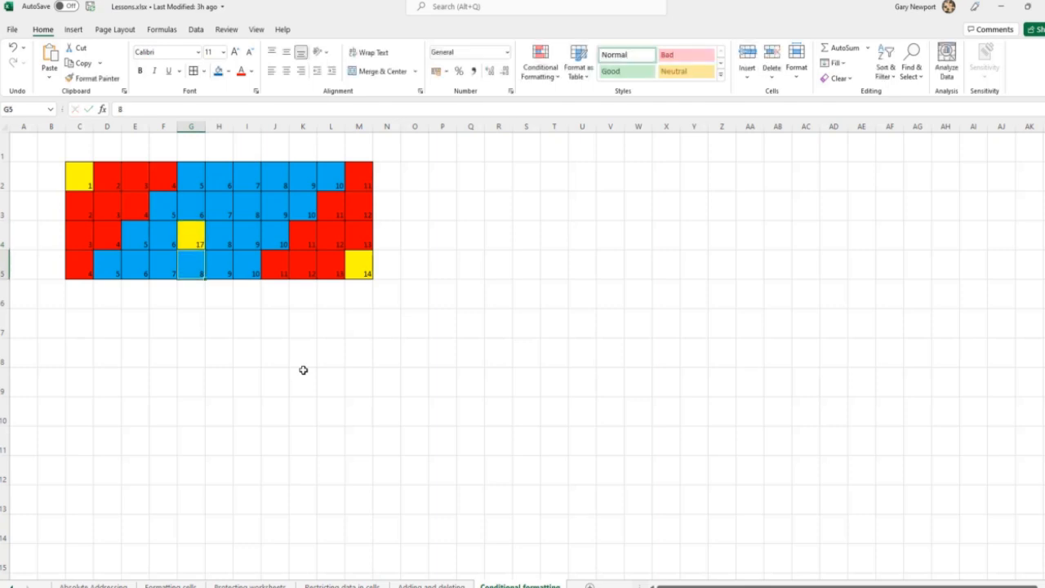